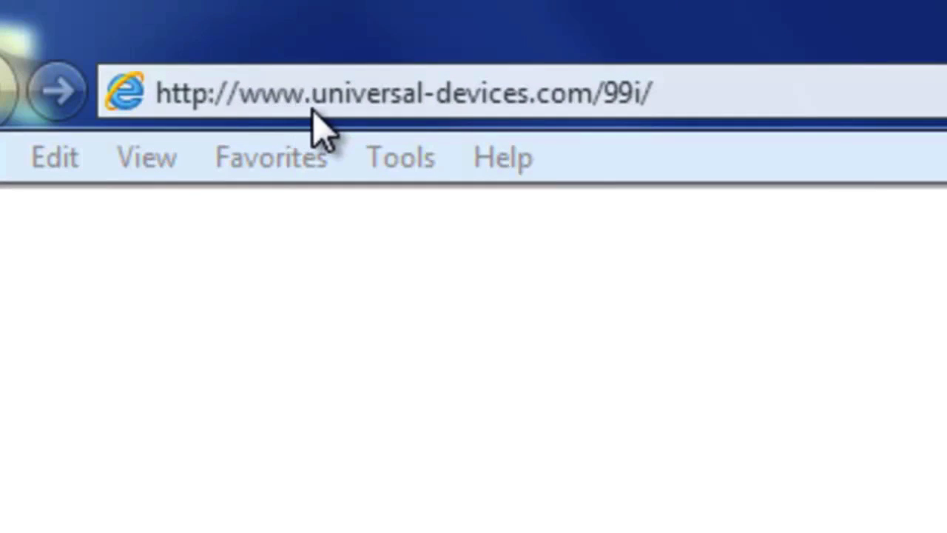
Step: Load the universal-devices.com/99i page in Internet Explorer to launch the Admin Console
left_click(688, 95)
key("End")
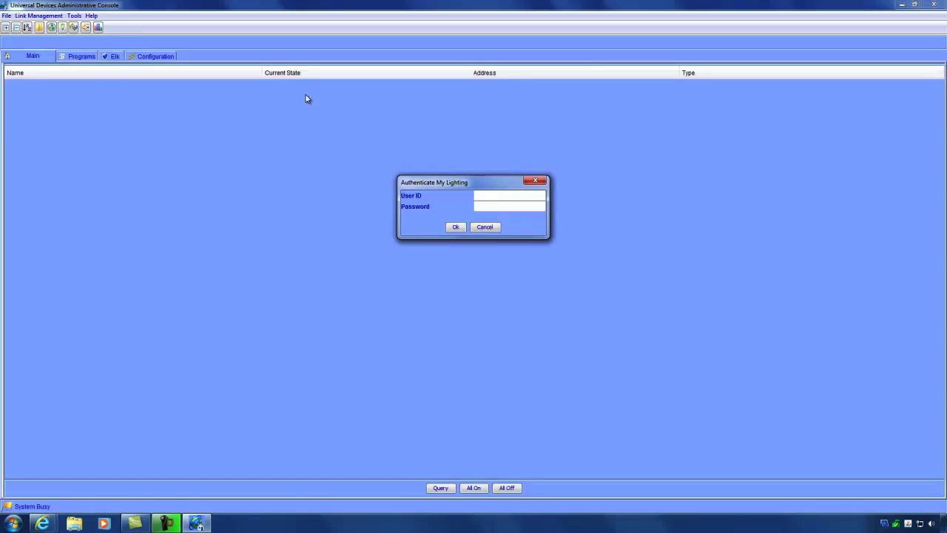
Step: Log in to the Administrative Console with the admin user ID and password
type("admin")
key("Tab")
type("admin")
key("Return")
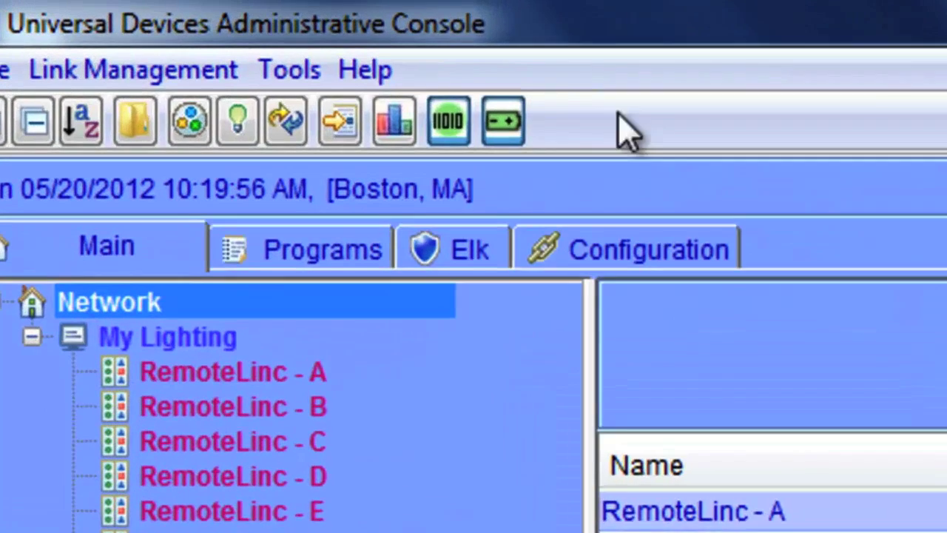
Step: Check Help > About showing firmware v3.1.17 and UI v3.2.6, then close it
left_click(91, 15)
left_click(388, 133)
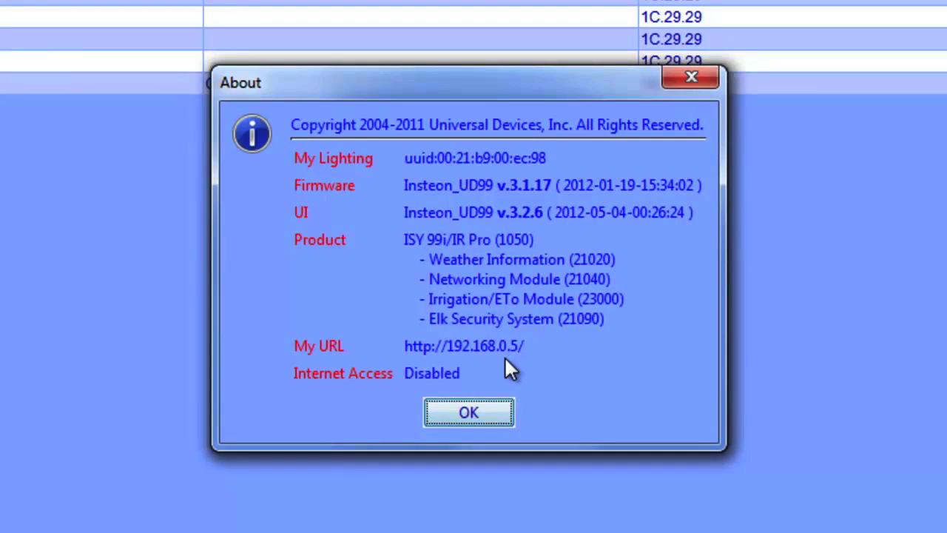
left_click(476, 414)
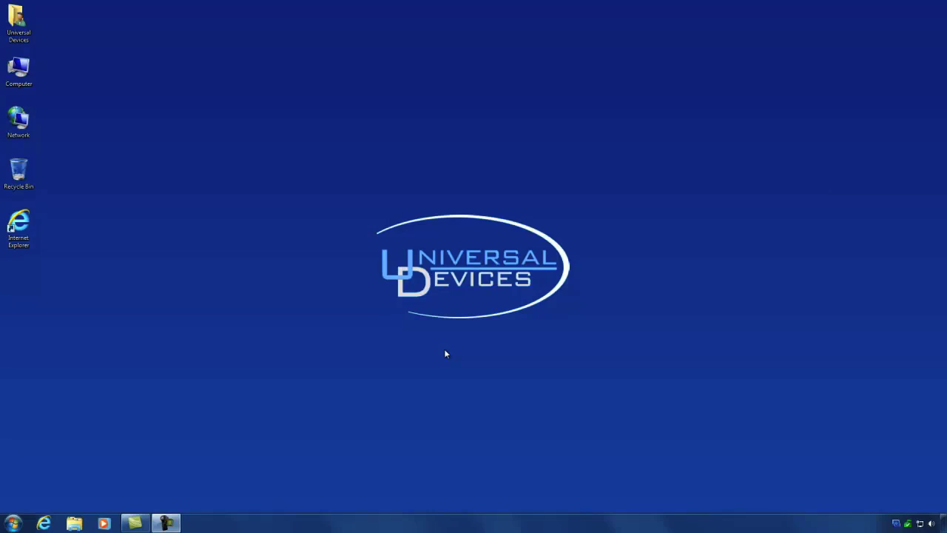
left_click(44, 523)
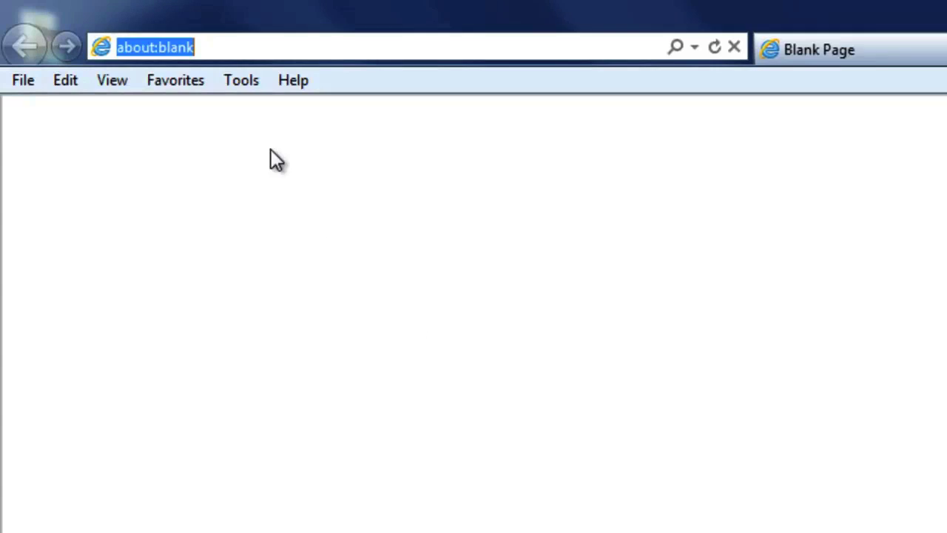
type("htt")
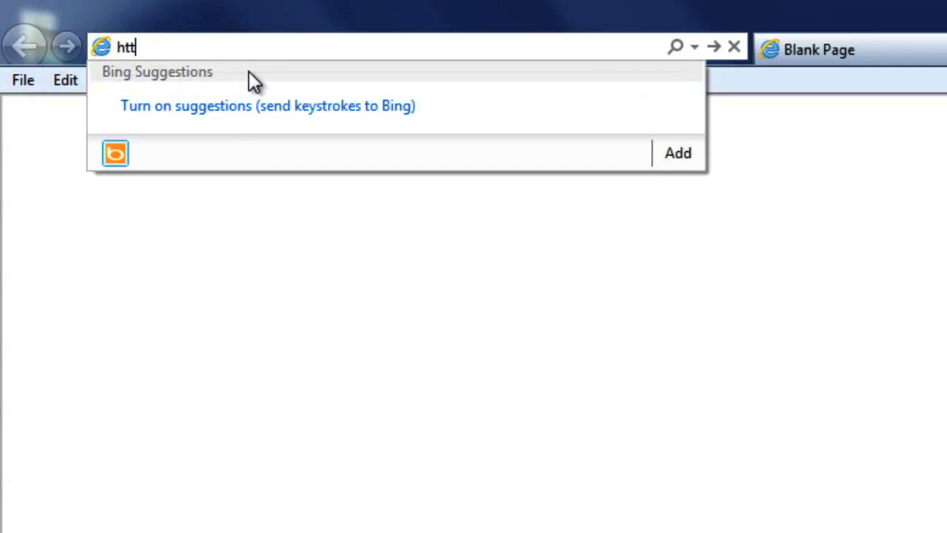
type("p://")
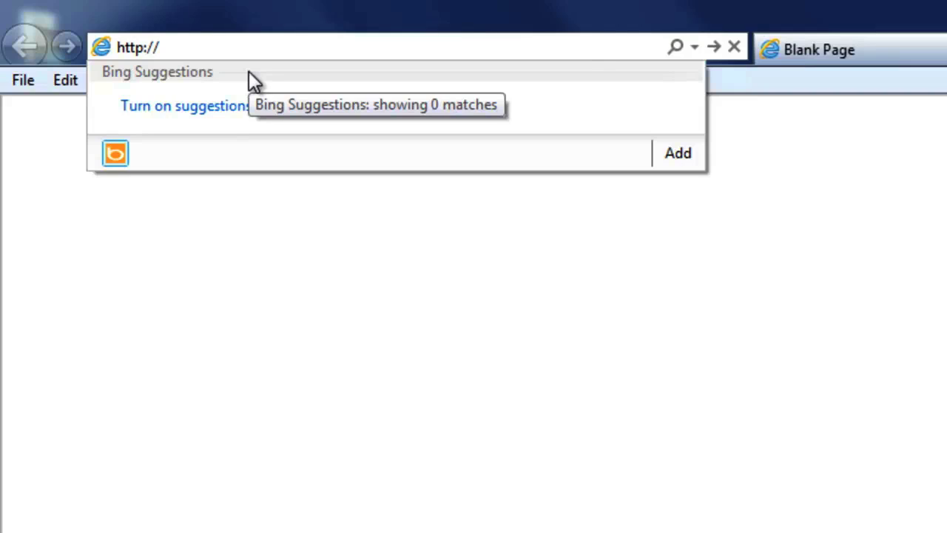
type("192.15")
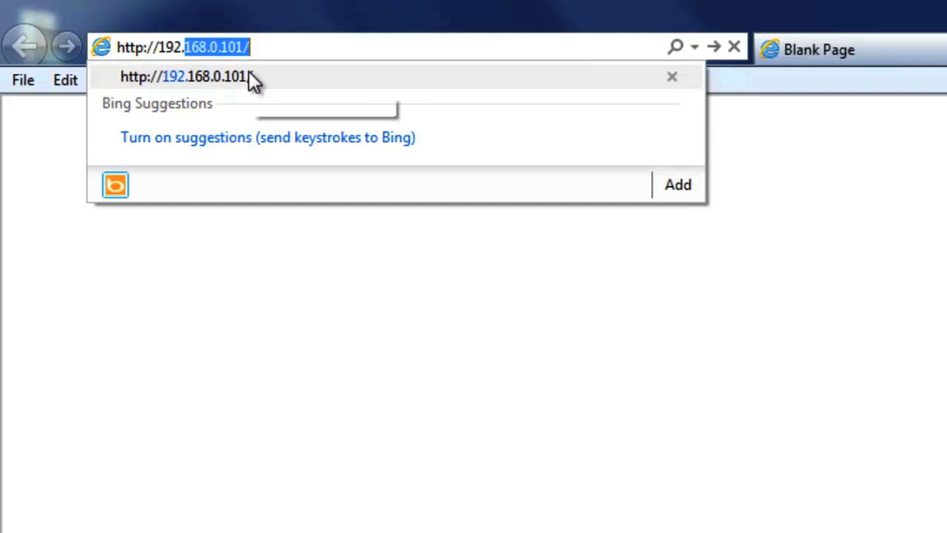
key("BackSpace")
type("68.0.5")
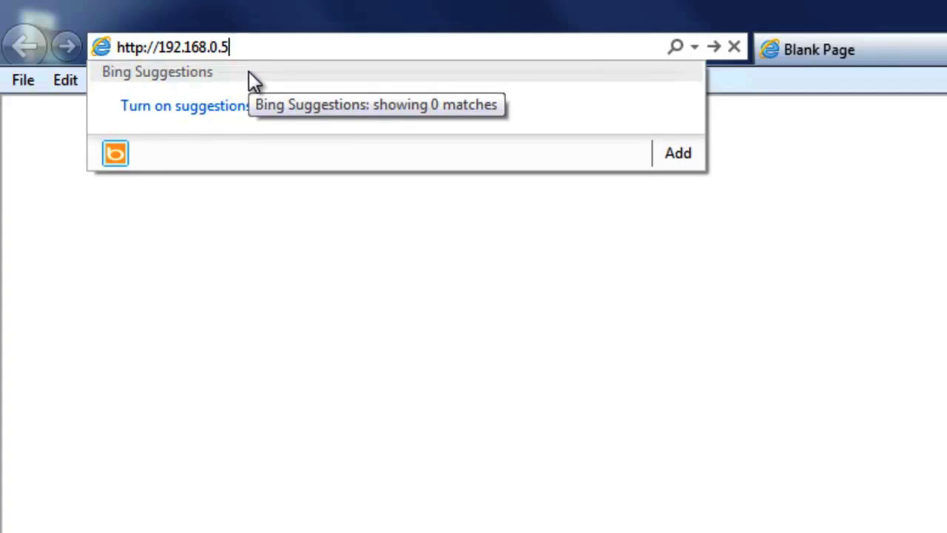
key("Return")
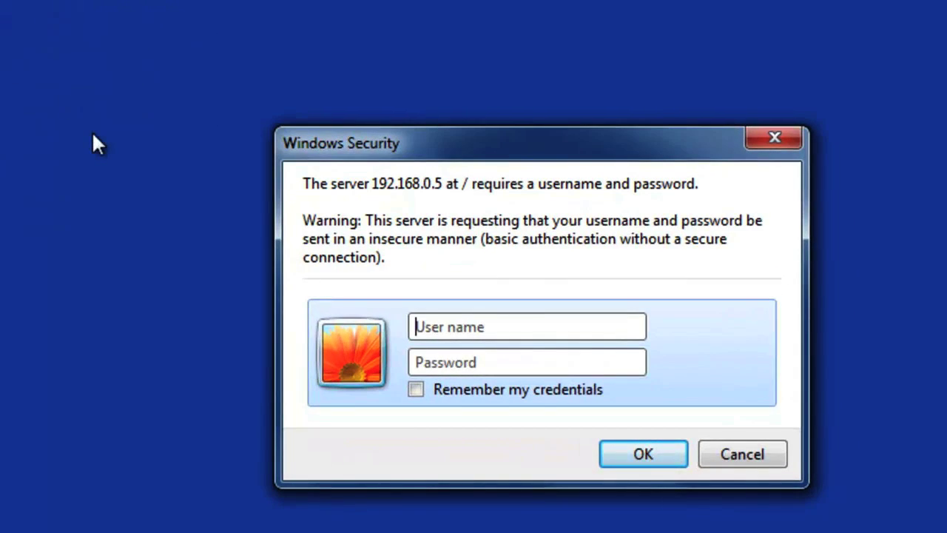
Step: Sign in to the ISY web page with the user ID and password
type("admin")
key("Tab")
type("admin")
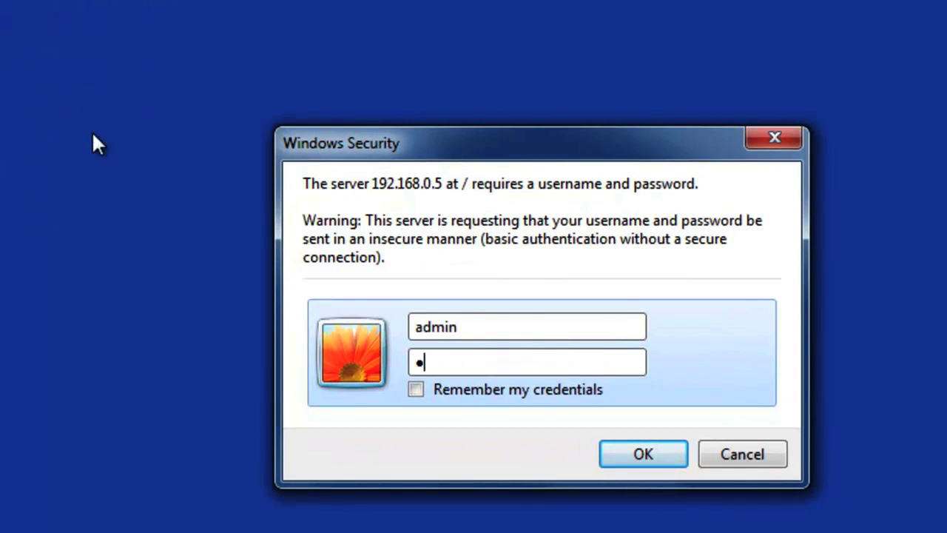
key("Return")
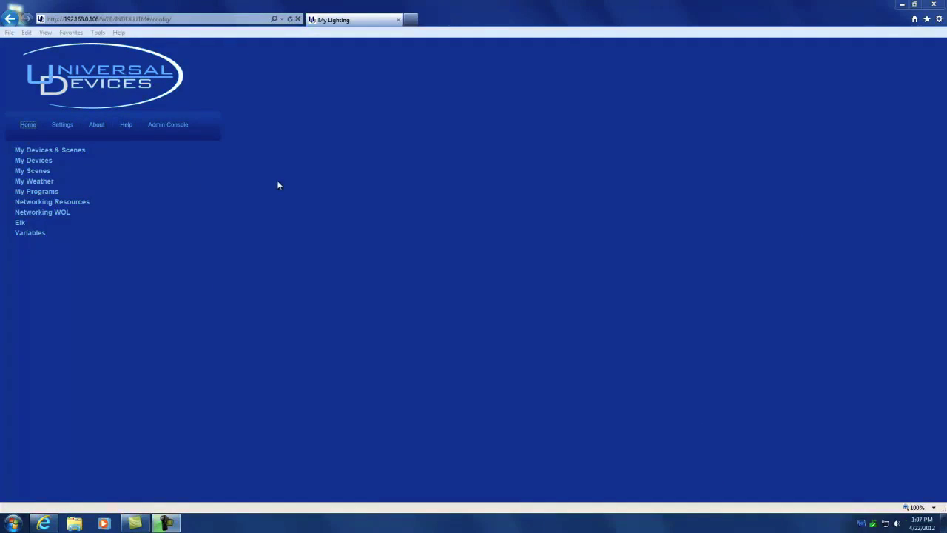
Step: Switch the Table Lamp off from My Devices & Scenes, then go back Home
left_click(83, 152)
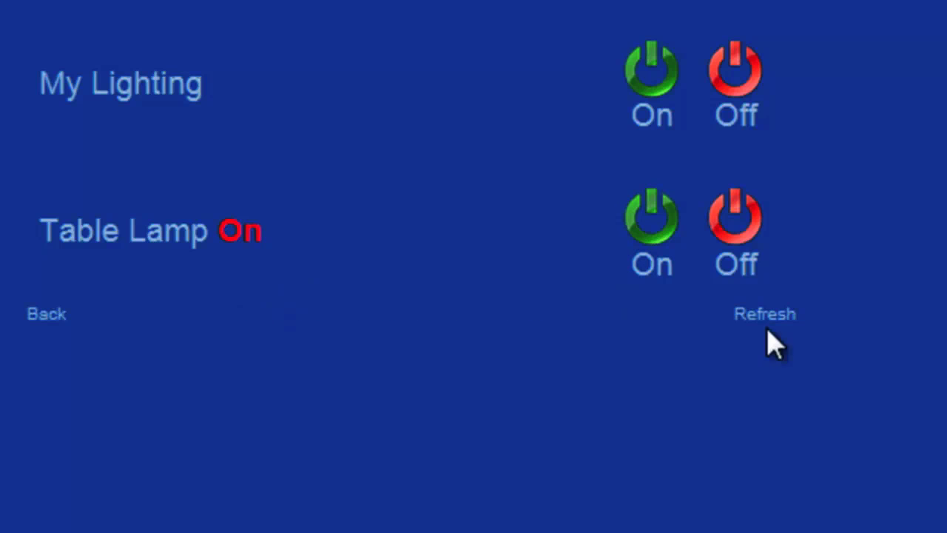
left_click(740, 240)
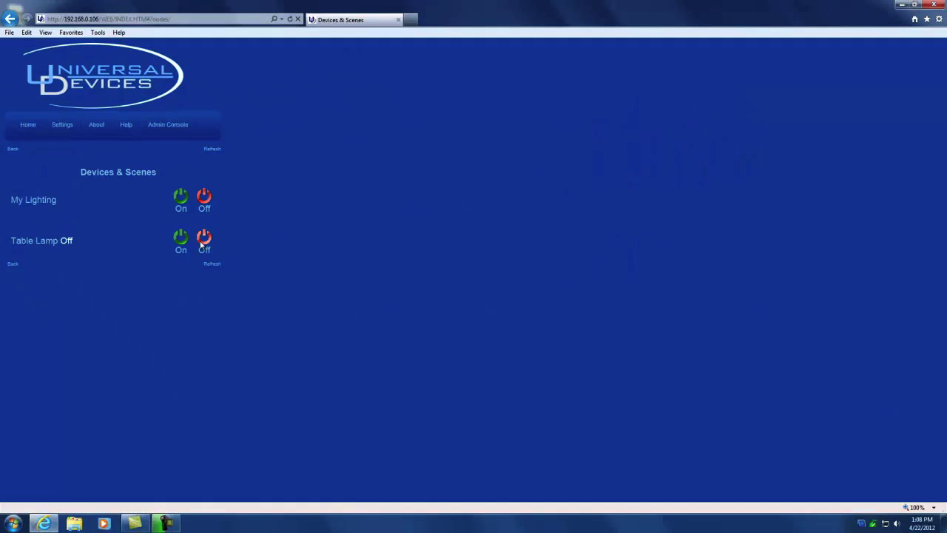
left_click(29, 125)
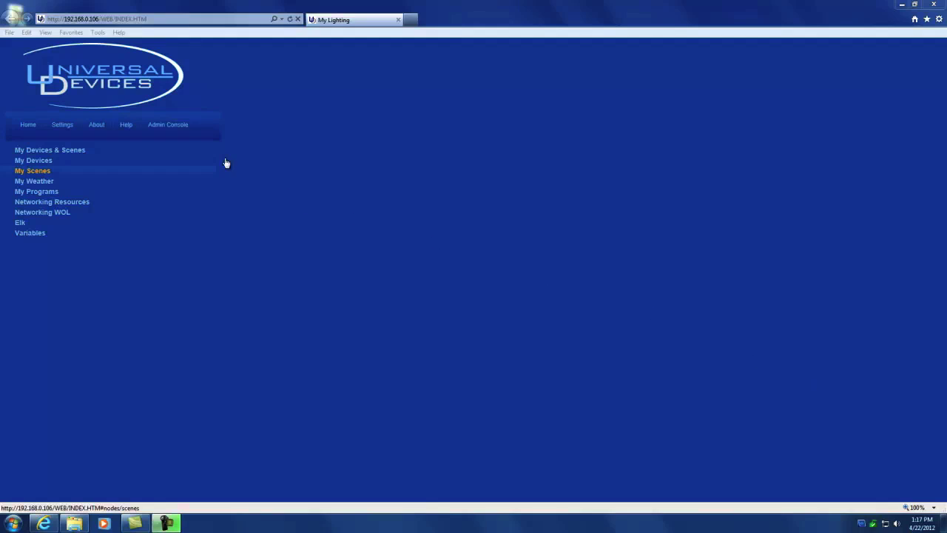
Step: Launch the Admin Console from the web page, log in, and show the Configuration tab
left_click(169, 125)
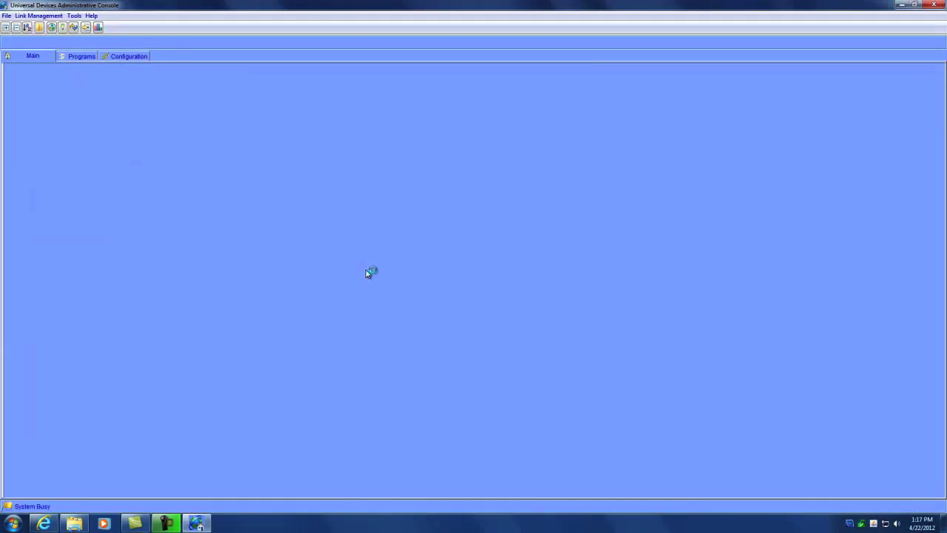
type("admin")
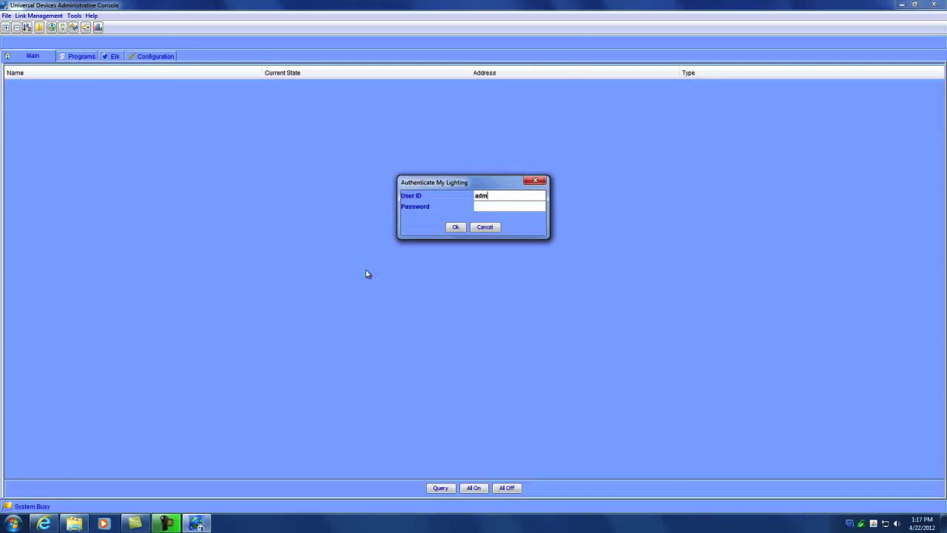
key("Tab")
type("admin")
key("Return")
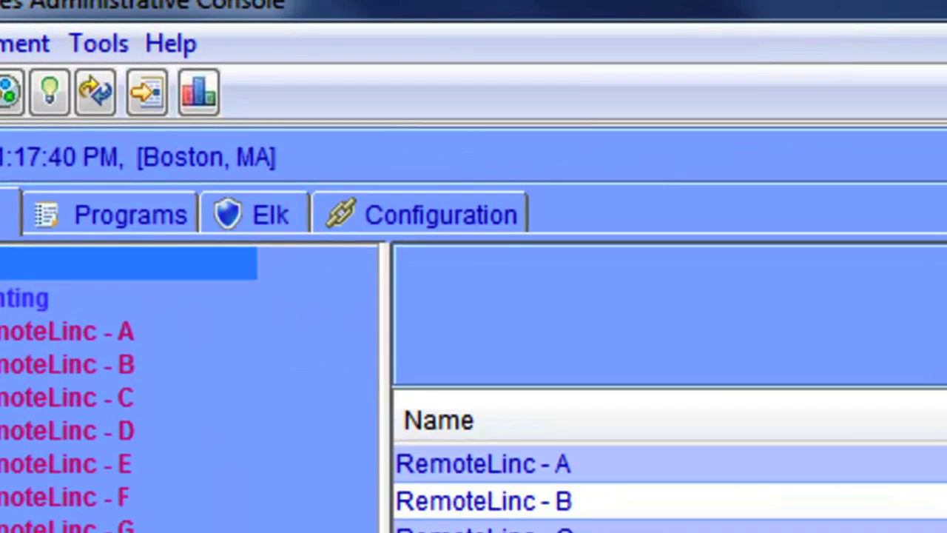
left_click(439, 216)
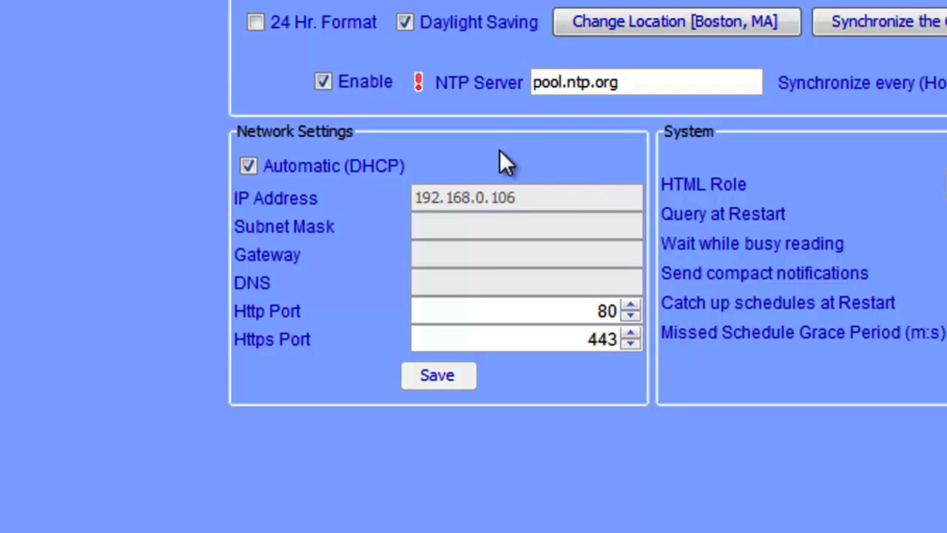
Step: Disable DHCP, set IP 192.168.0.5, mask 255.255.255.0, gateway/DNS 192.168.0.1, and save
left_click(250, 167)
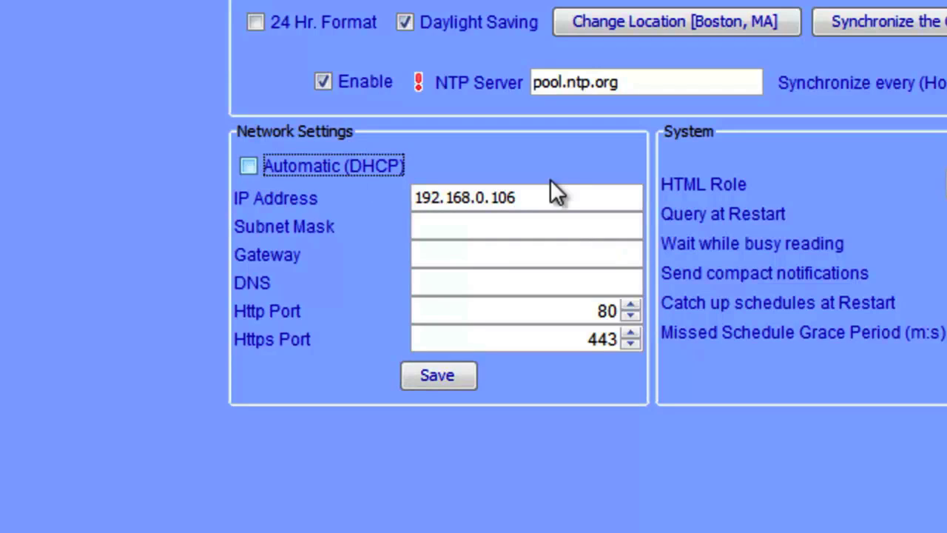
left_click(552, 197)
key("BackSpace")
key("BackSpace")
key("BackSpace")
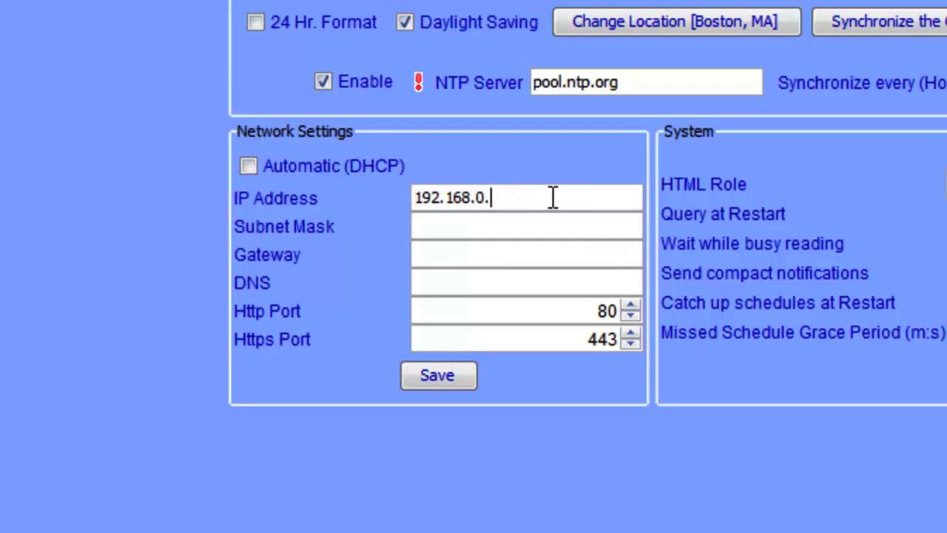
type("5")
key("Tab")
type("255.255.255.0")
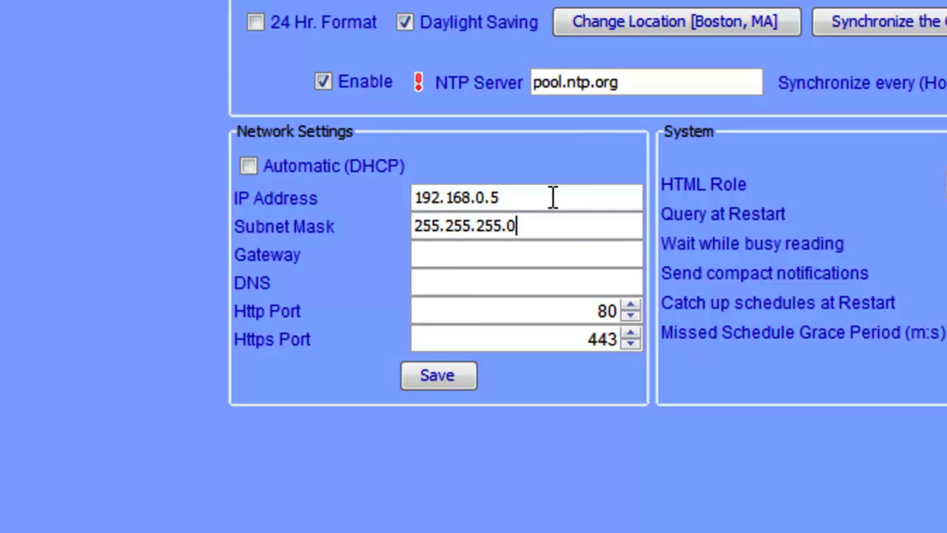
key("Tab")
type("192.16")
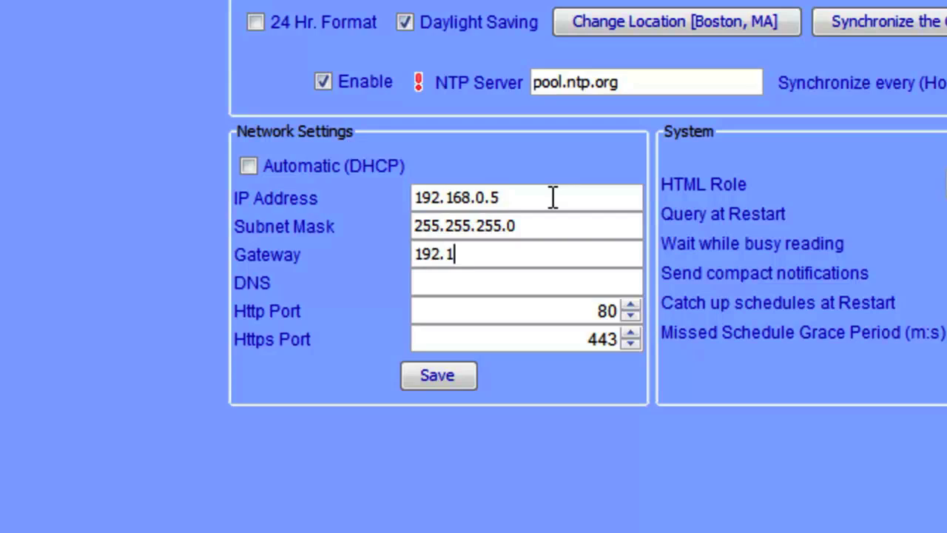
type("8.0.1")
key("Tab")
type("192.168.0.1")
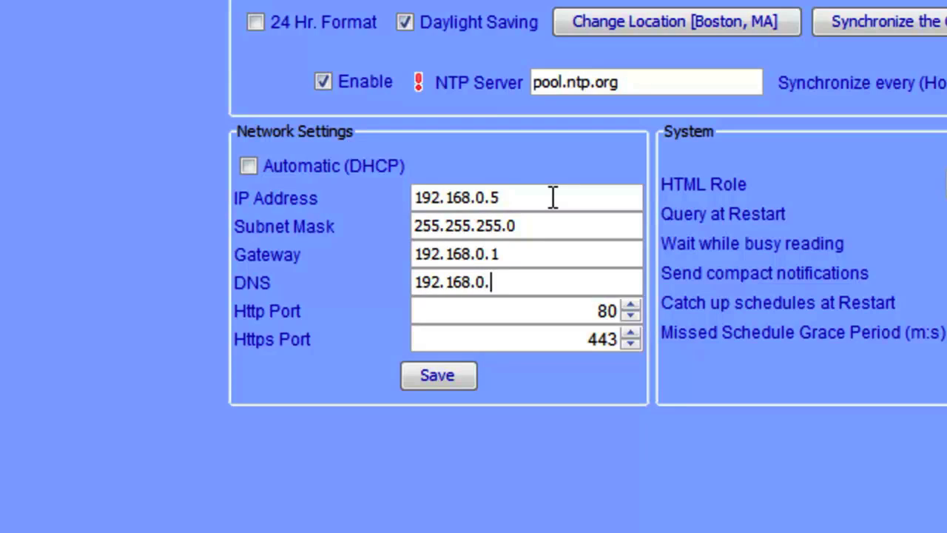
left_click(438, 375)
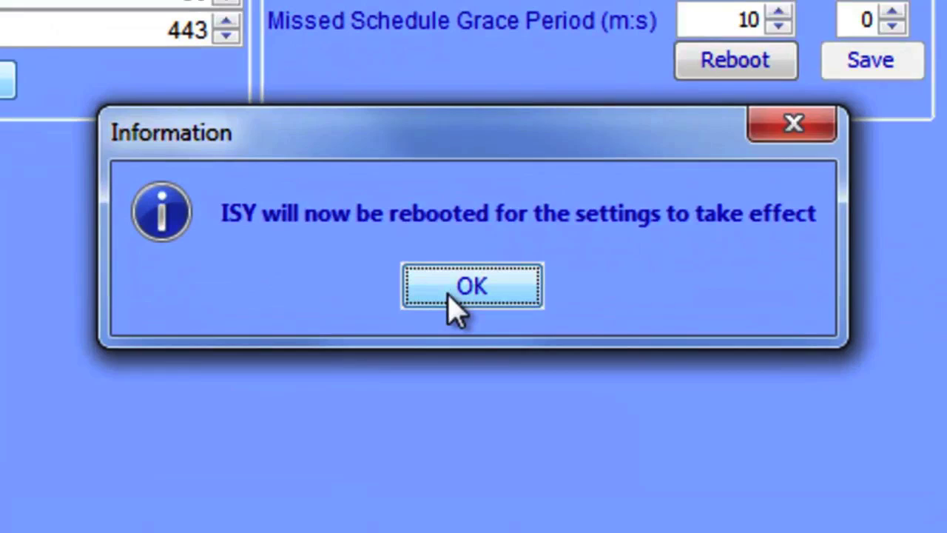
left_click(455, 307)
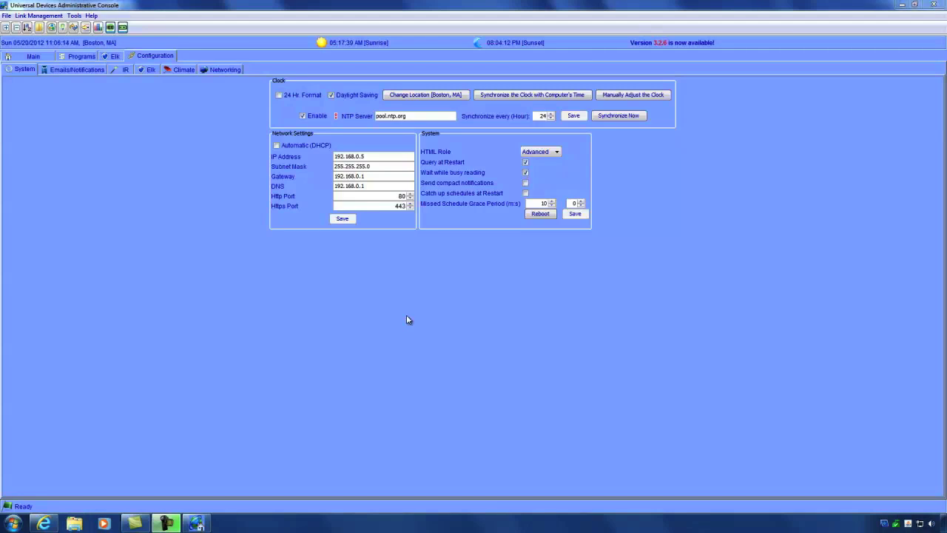
Step: Auto-locate the ISY to Boston, MA, then open manual clock adjustment
left_click(415, 97)
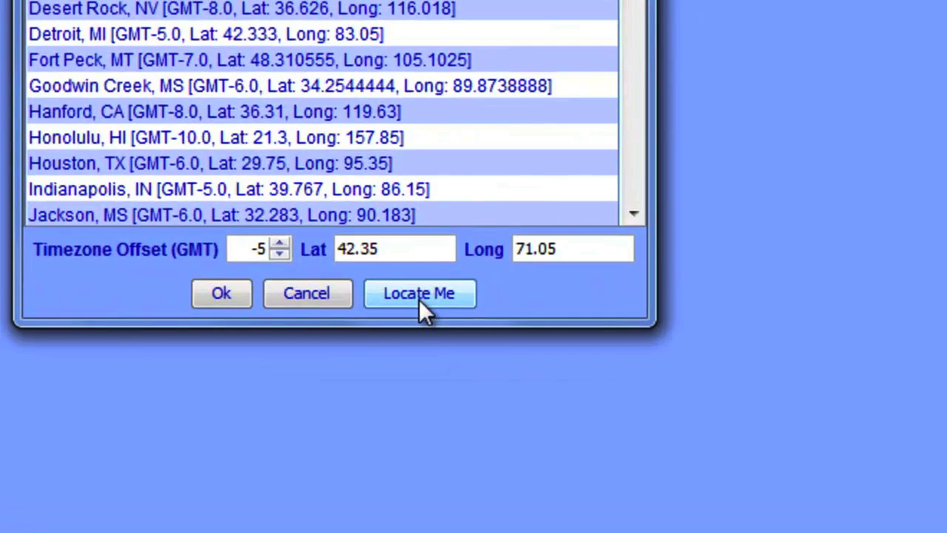
left_click(419, 294)
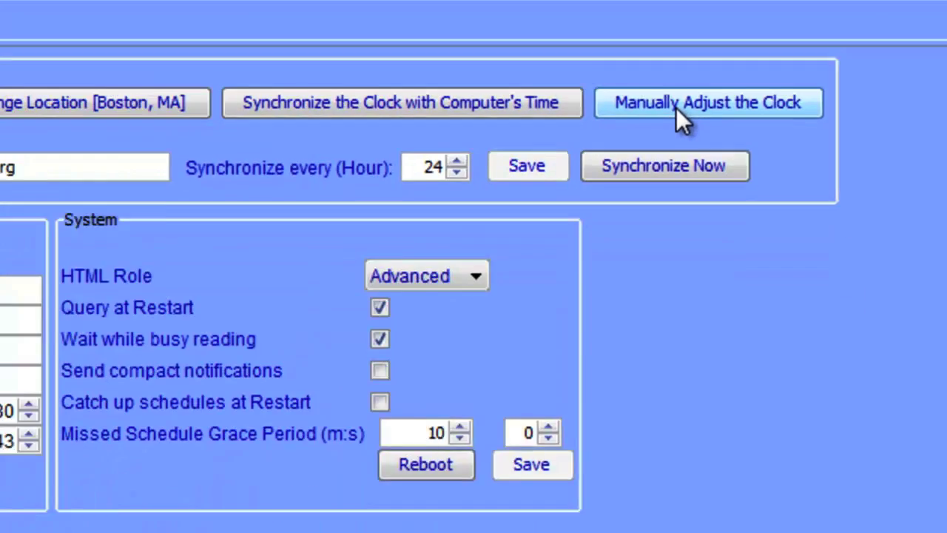
left_click(666, 178)
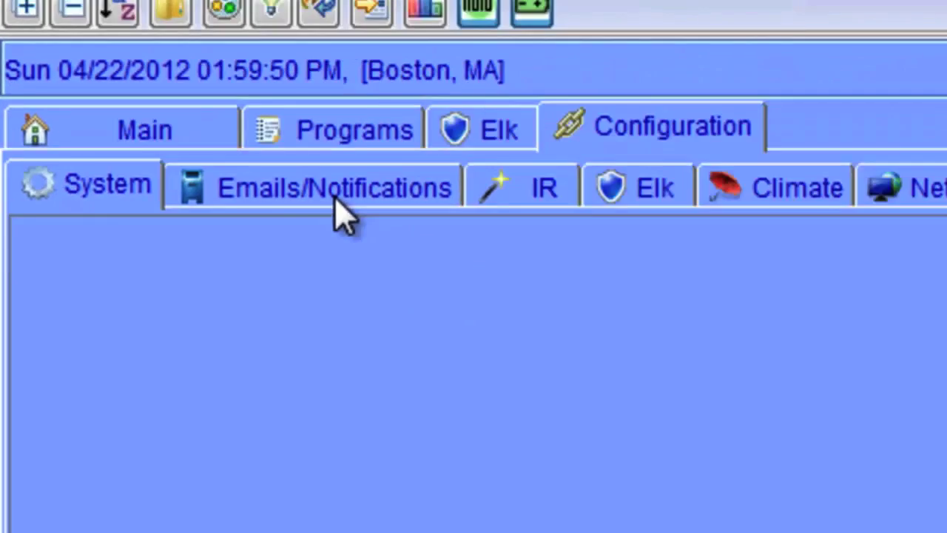
Step: In Emails/Notifications, replace defaults with SMTP server smtp.gmail.com, port 587, and TLS enabled
left_click(489, 271)
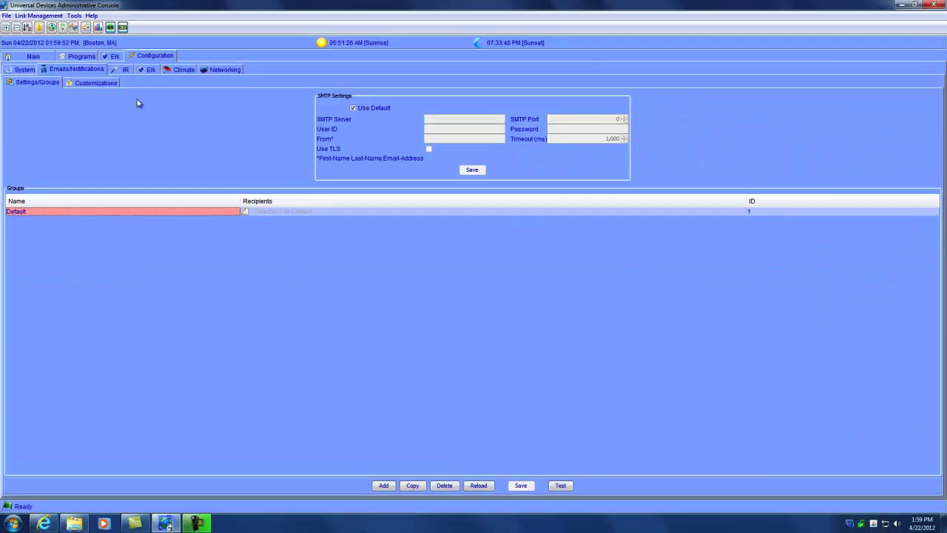
left_click(352, 108)
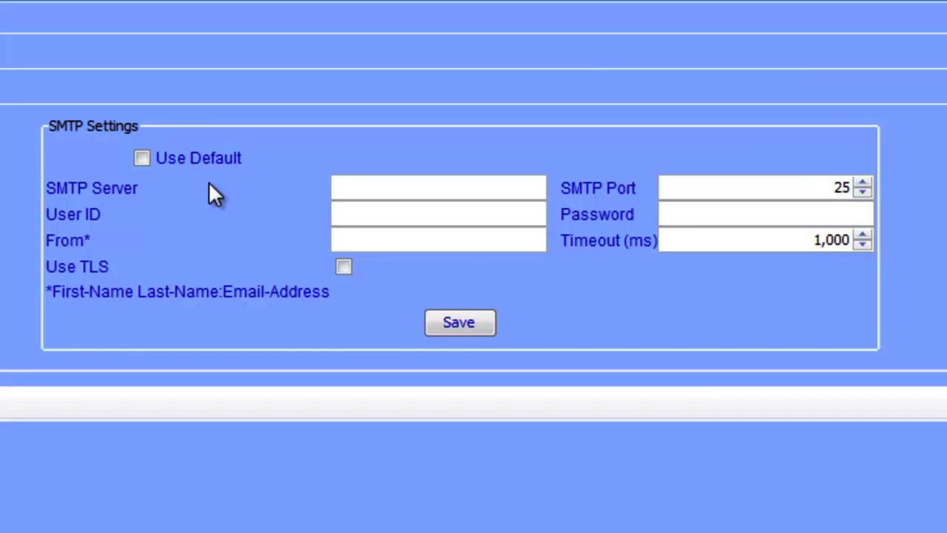
left_click(358, 181)
type("smts.gmail.com")
key("Tab")
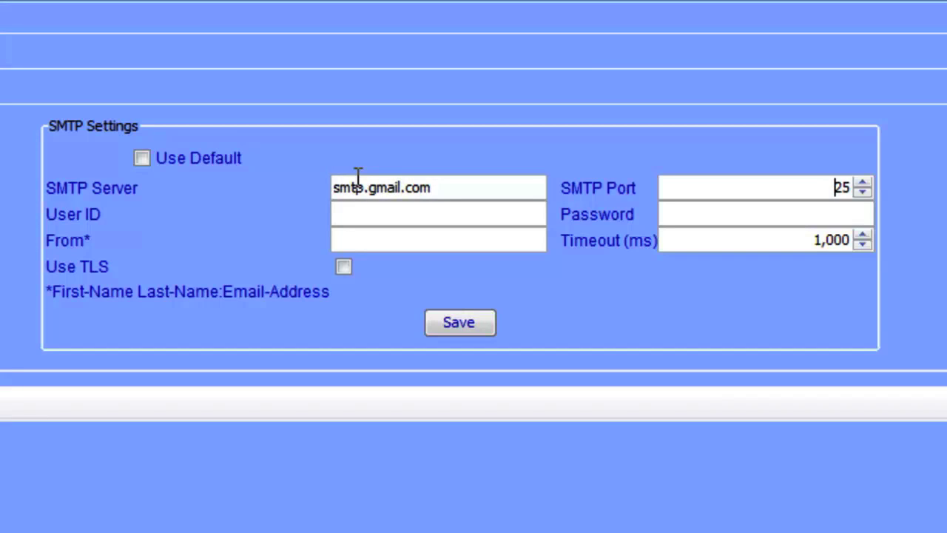
key("Delete")
key("Delete")
type("587")
left_click(342, 267)
Step: Enter the mail account's user ID, password and sender name/address, then save the SMTP settings
left_click(358, 215)
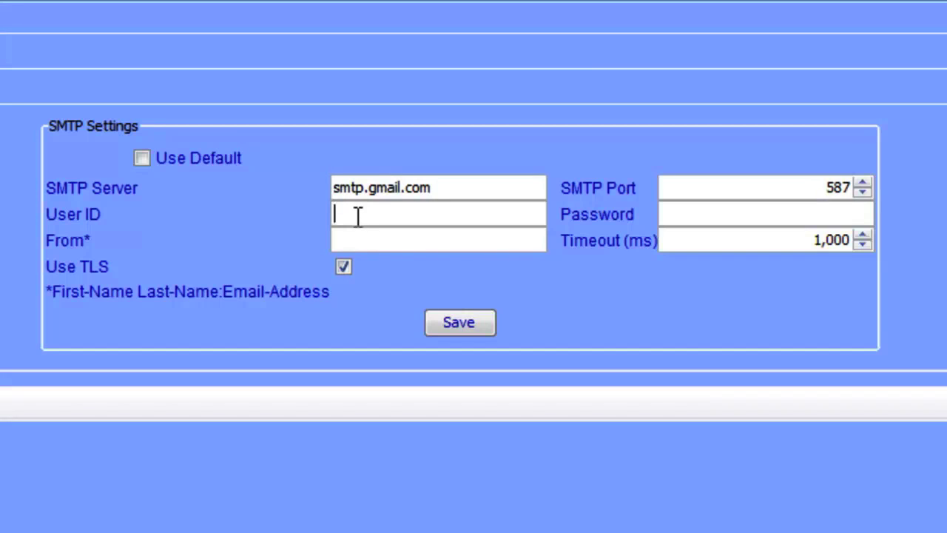
key("Tab")
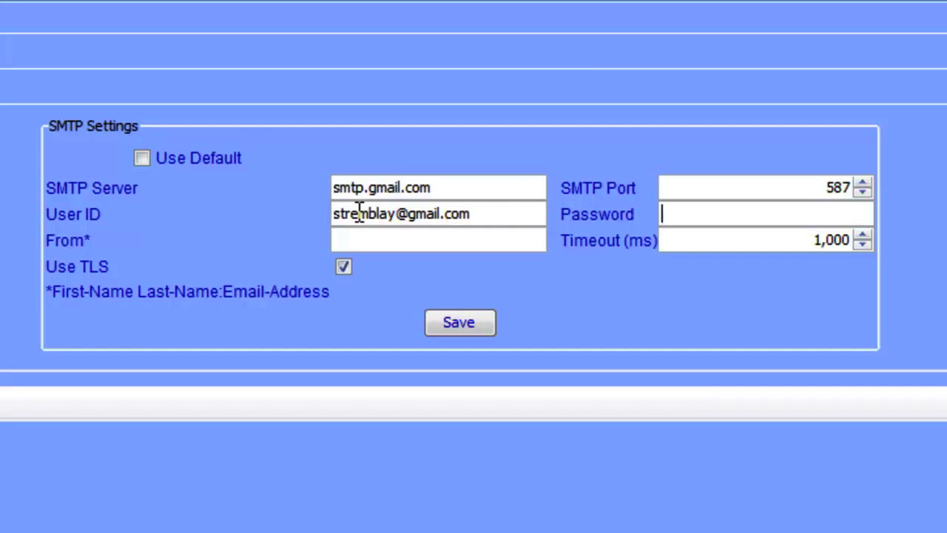
type("********")
key("Tab")
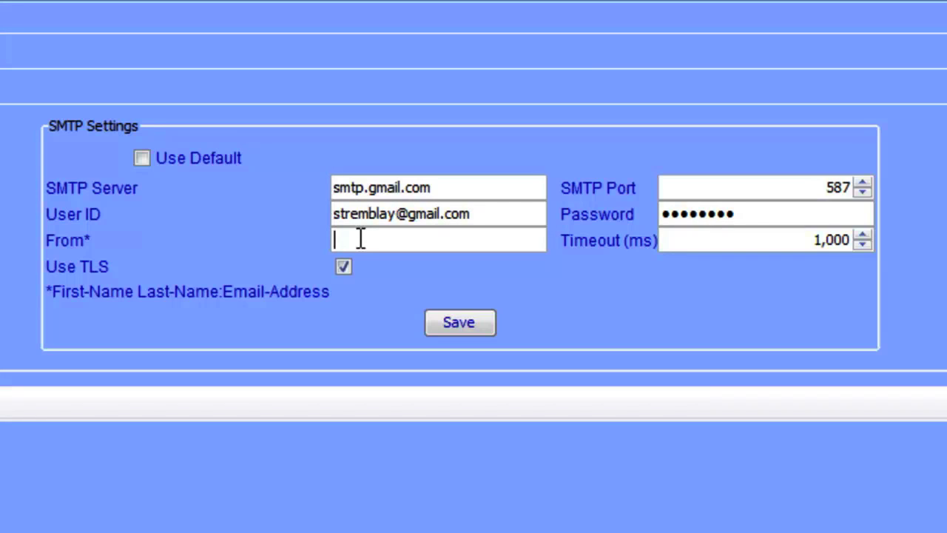
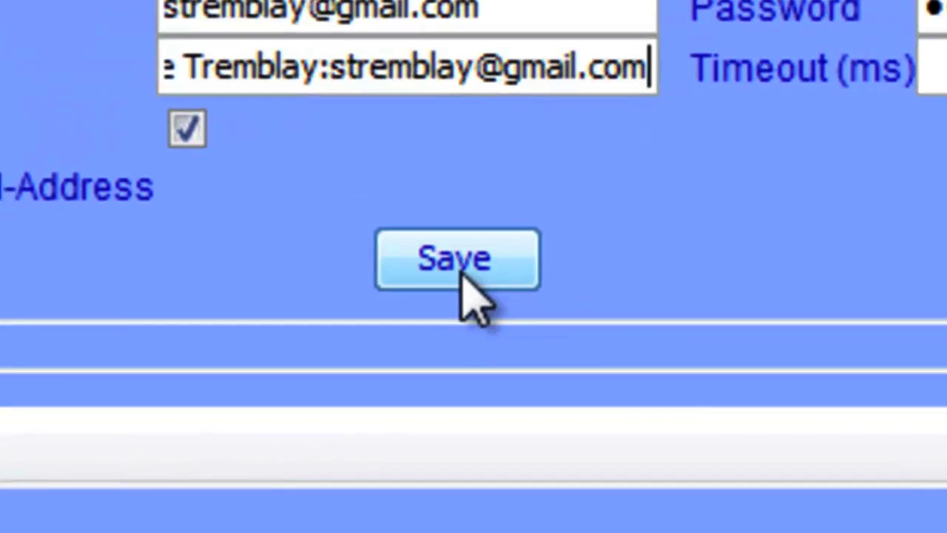
left_click(460, 273)
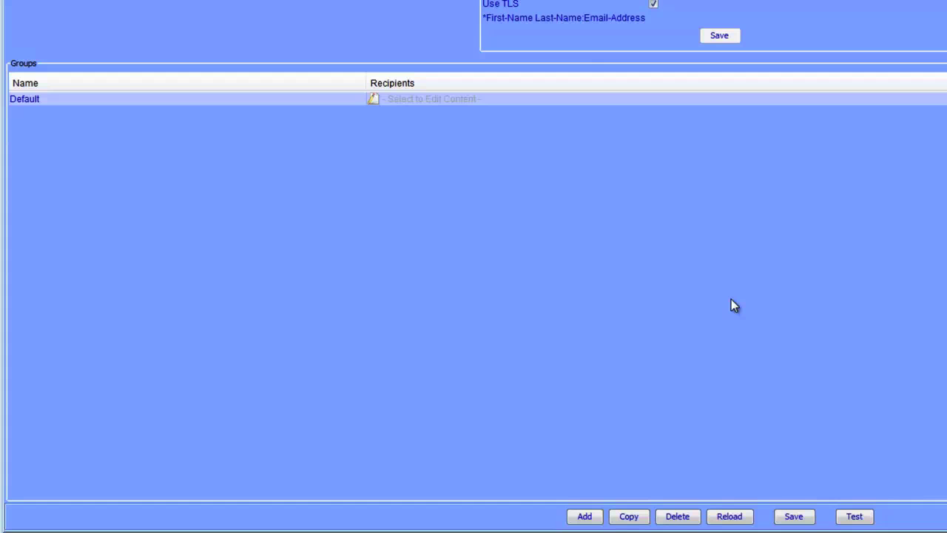
Step: Add two Regular email recipient addresses to the Default notification group
left_click(455, 102)
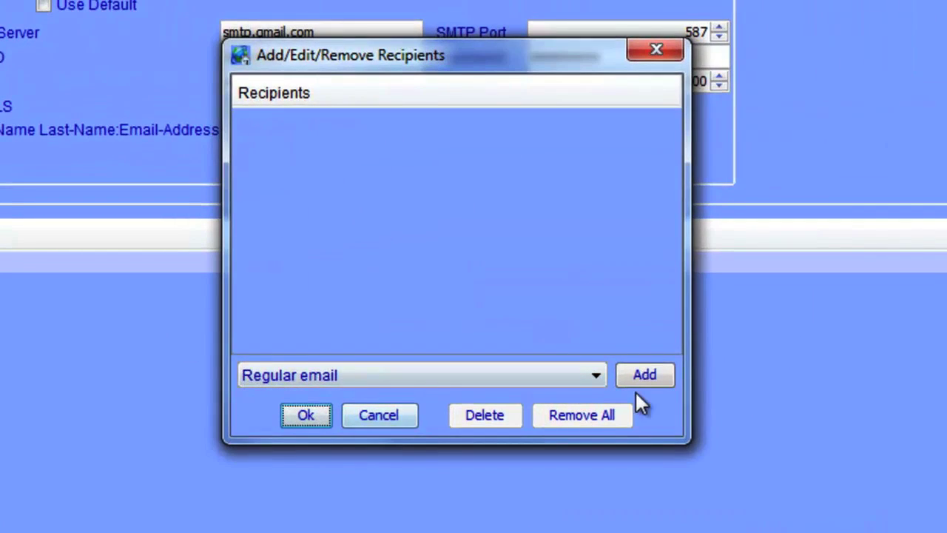
left_click(643, 379)
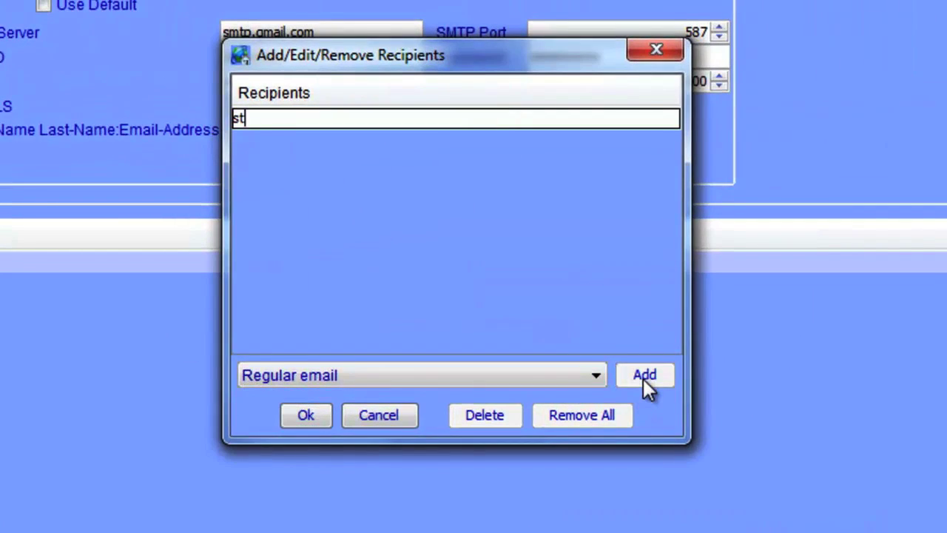
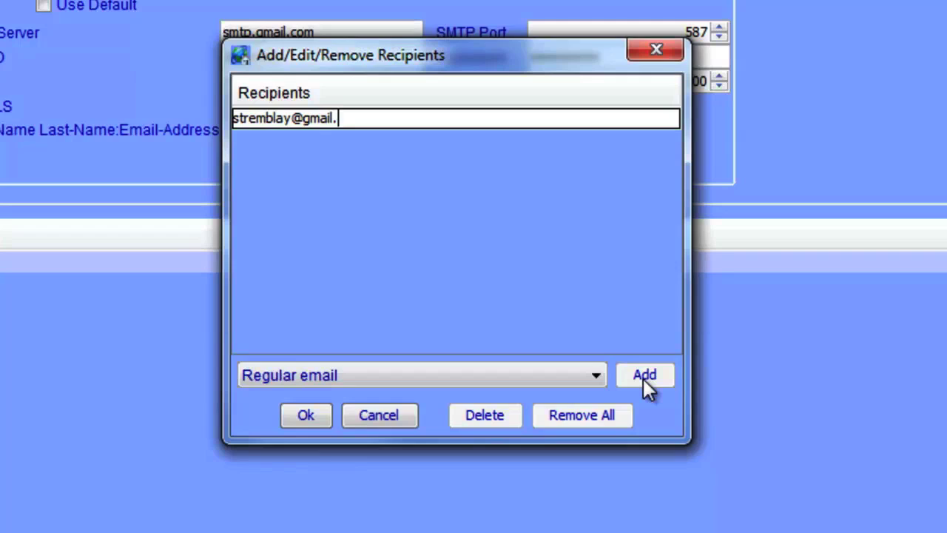
left_click(558, 379)
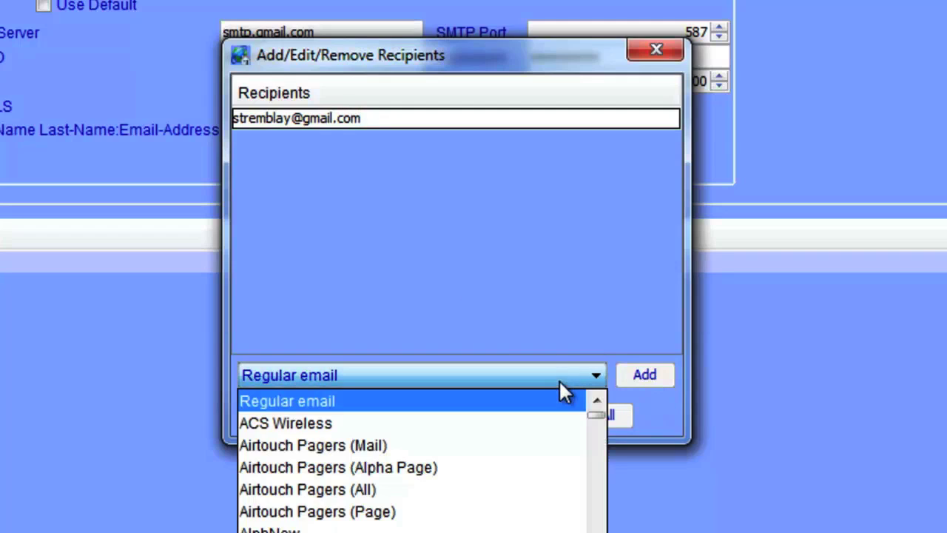
left_click(524, 400)
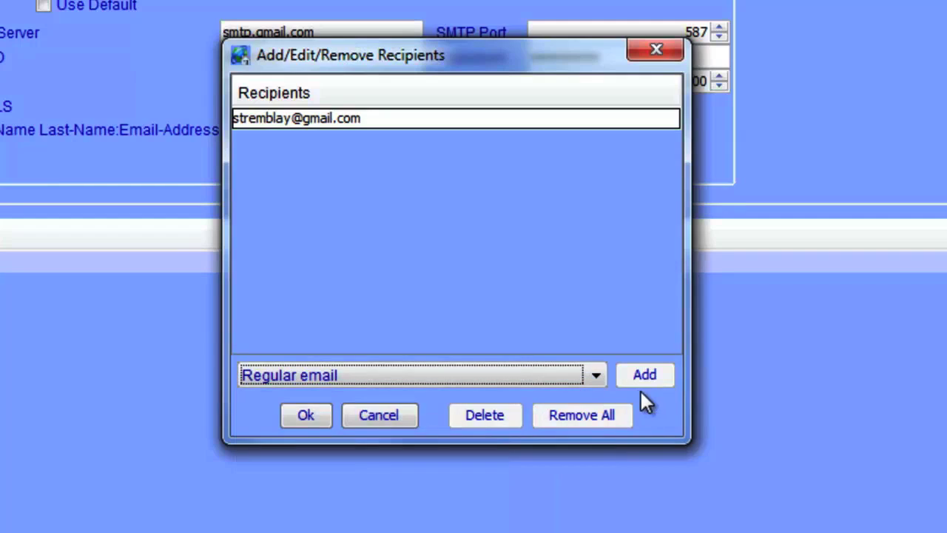
left_click(310, 407)
double_click(86, 270)
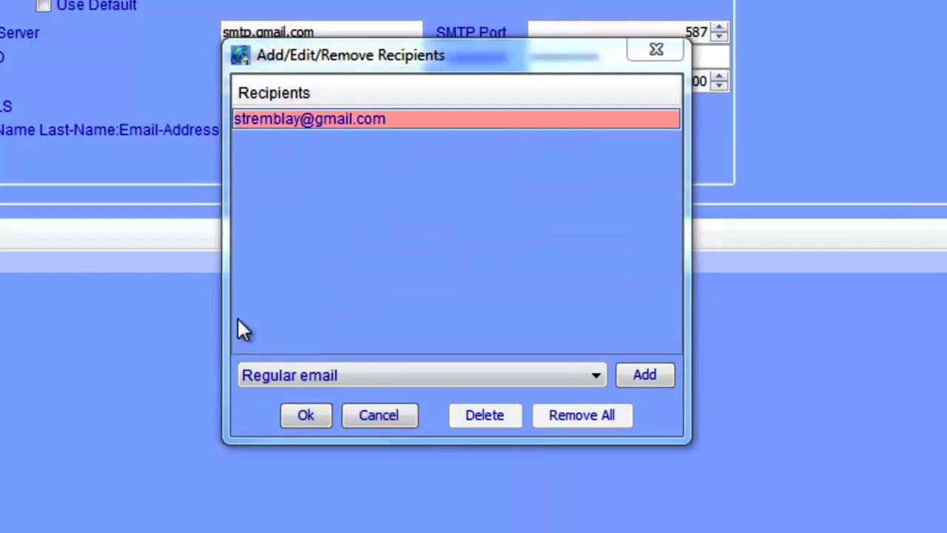
left_click(631, 376)
type("steve")
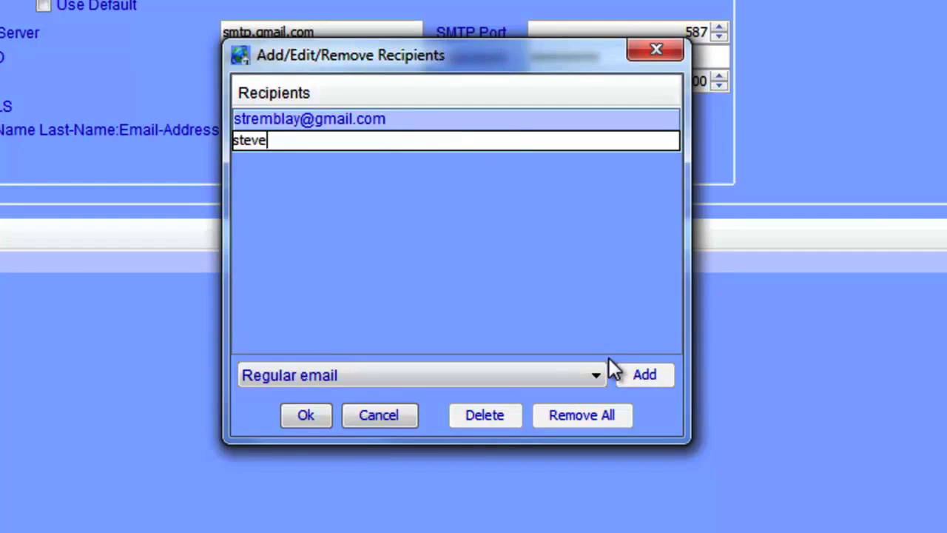
type("@domain.com")
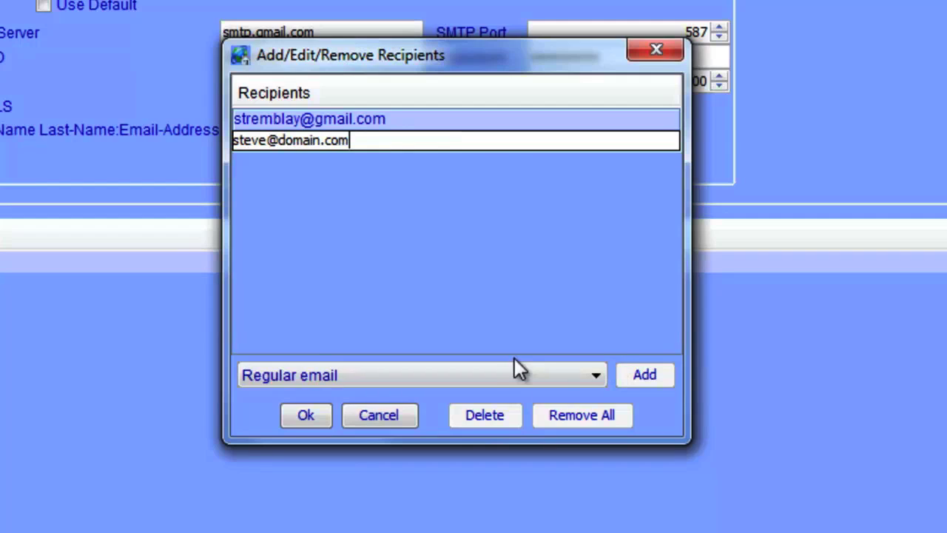
left_click(307, 420)
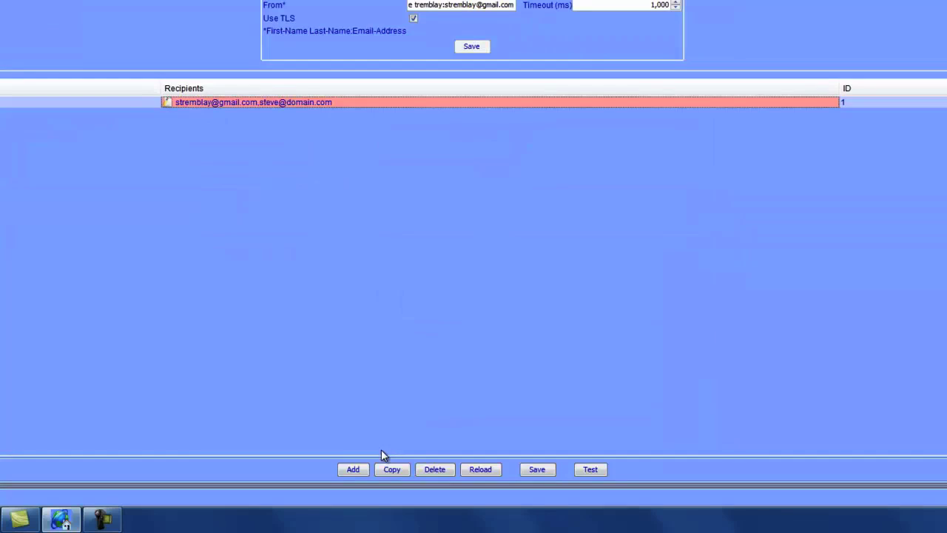
Step: Create notification group 2 with one Regular email recipient address and save the groups
left_click(353, 469)
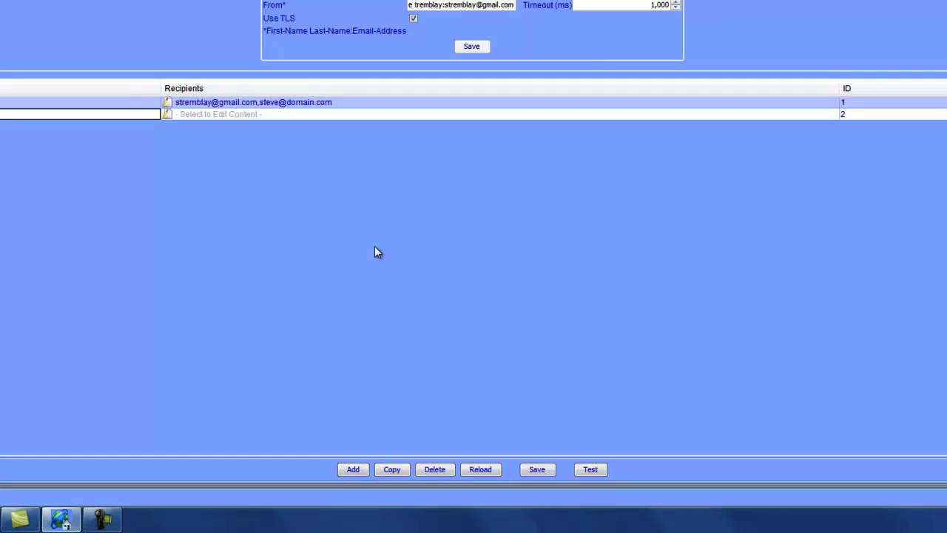
left_click(219, 114)
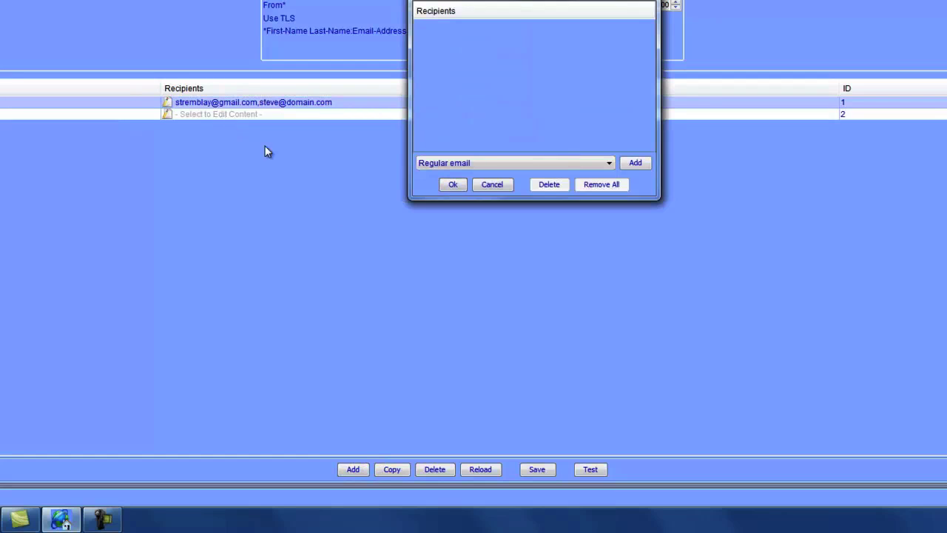
left_click(636, 164)
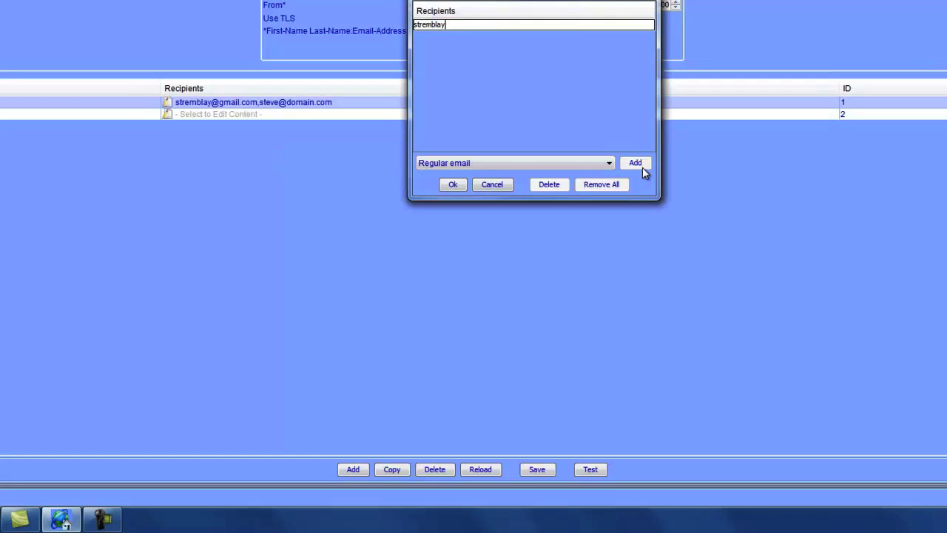
left_click(449, 183)
left_click(535, 470)
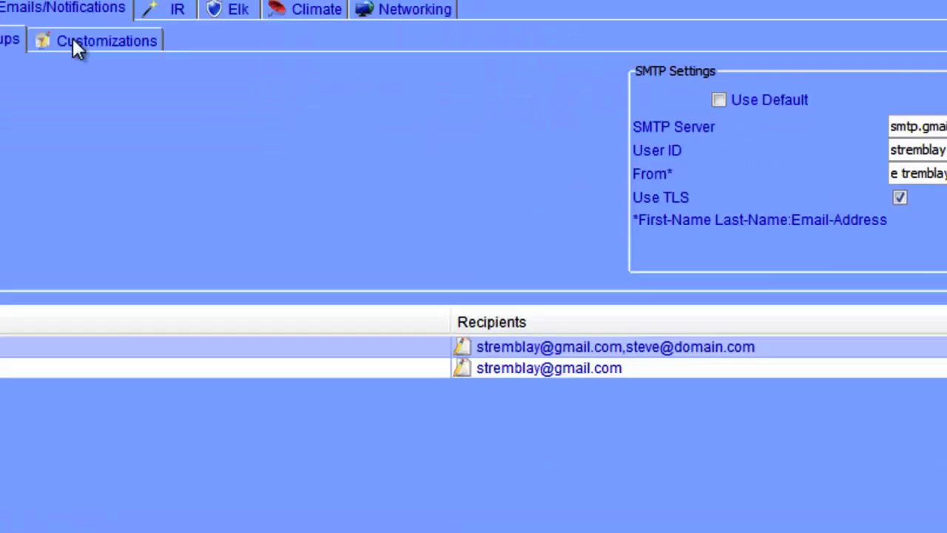
Step: Create a notification customization named 'Garage Door Notification' and open its content editor
left_click(75, 43)
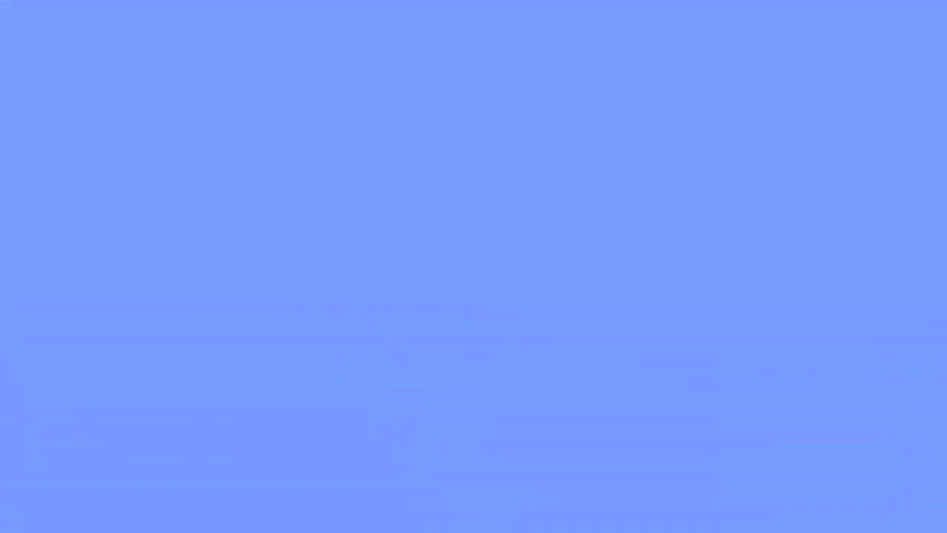
type("Garage")
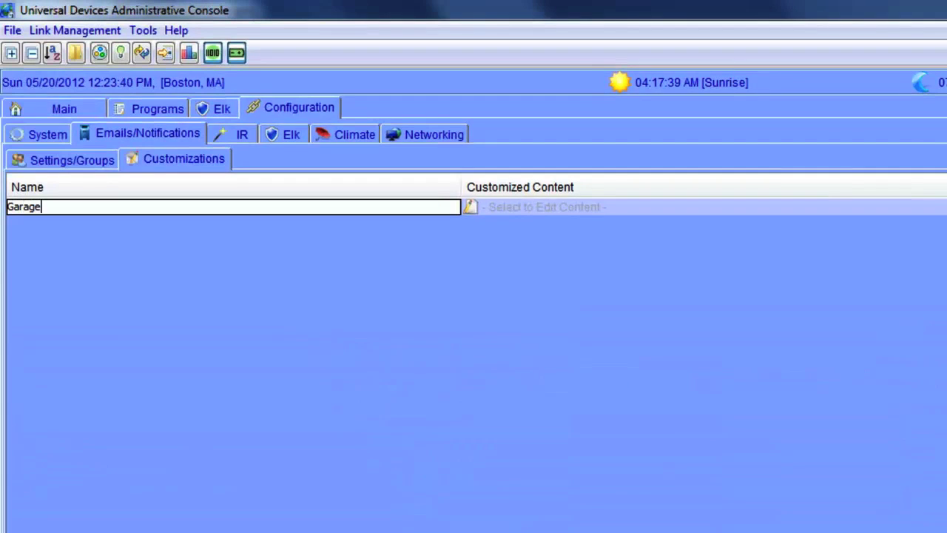
type(" Door Noti")
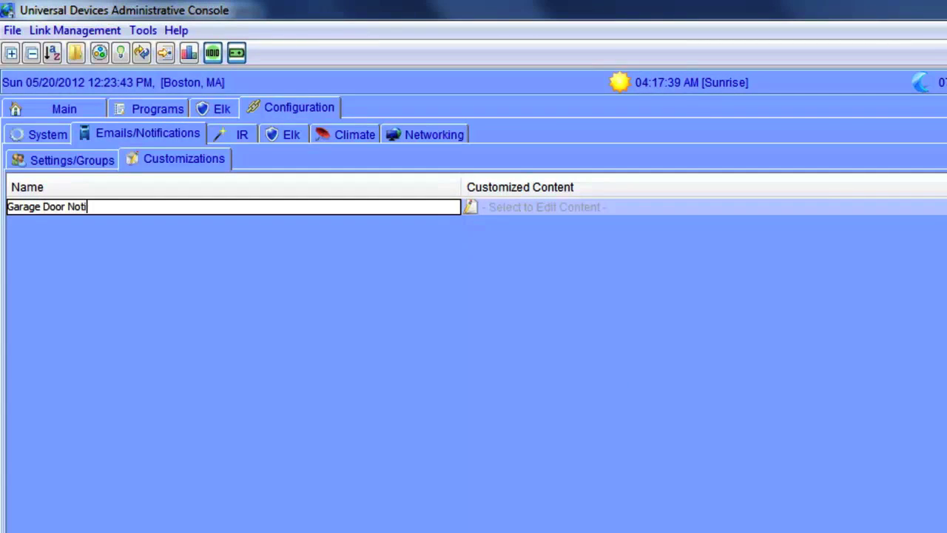
type("fication")
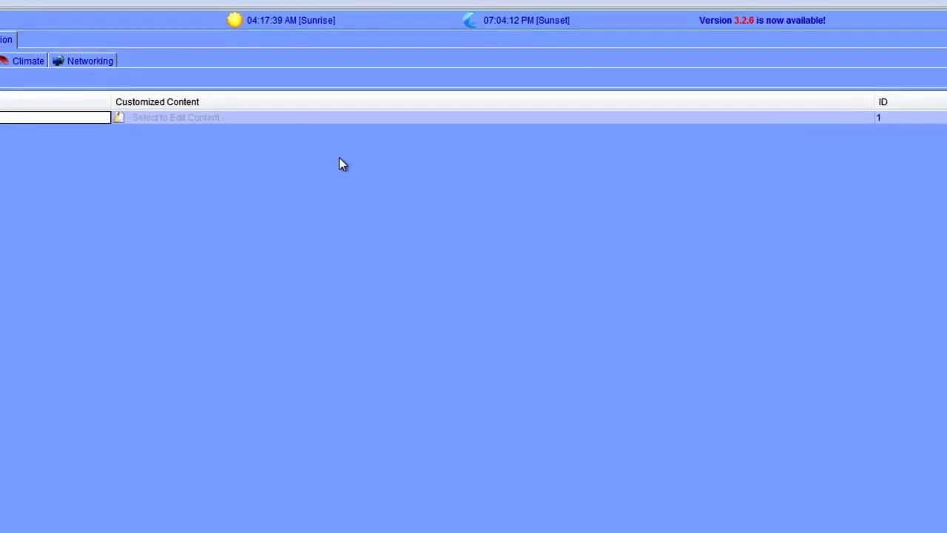
left_click(190, 119)
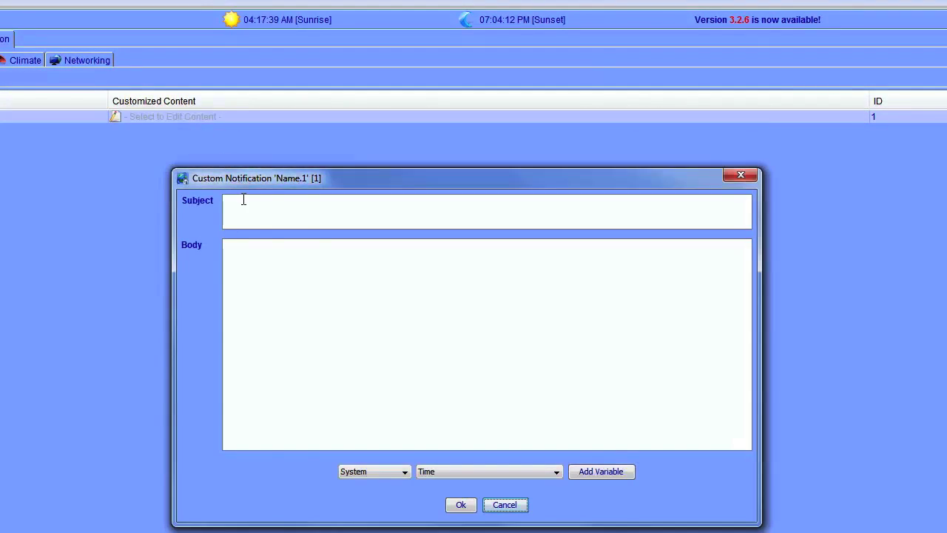
Step: Set the subject to 'Garage Door Left open -' followed by the System Date variable
left_click(243, 200)
type("Garage Door Le")
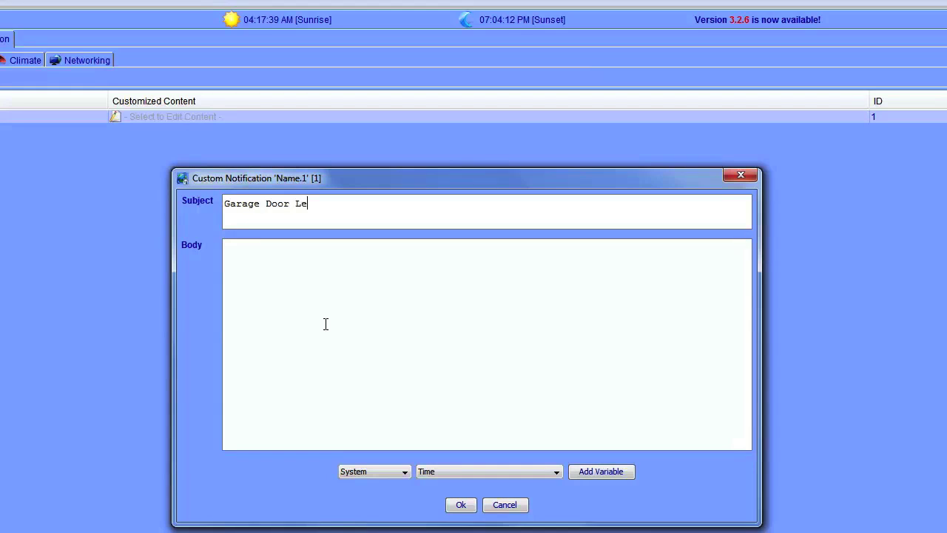
type("ft open -")
left_click(542, 473)
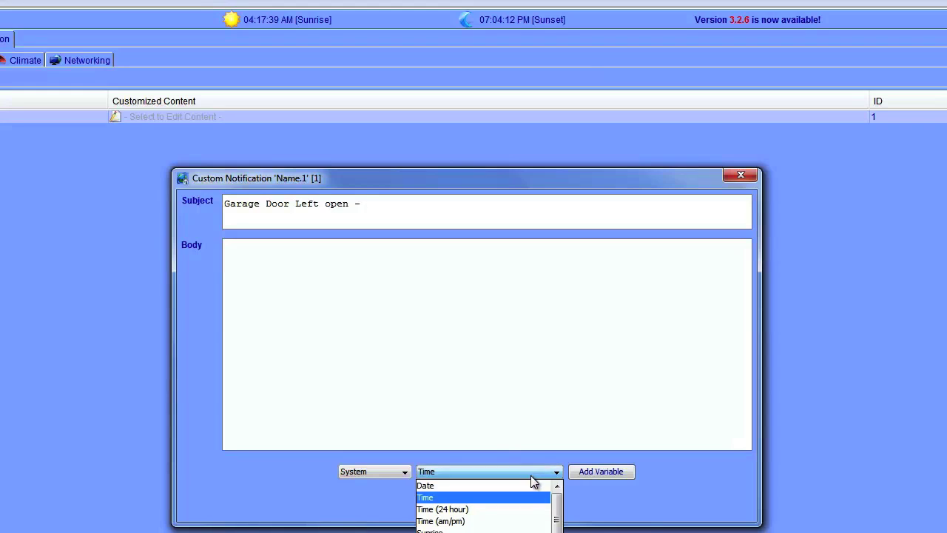
left_click(526, 485)
left_click(600, 471)
Step: Write the body 'Garage door left open -' with Date and Time variables, then save
left_click(378, 284)
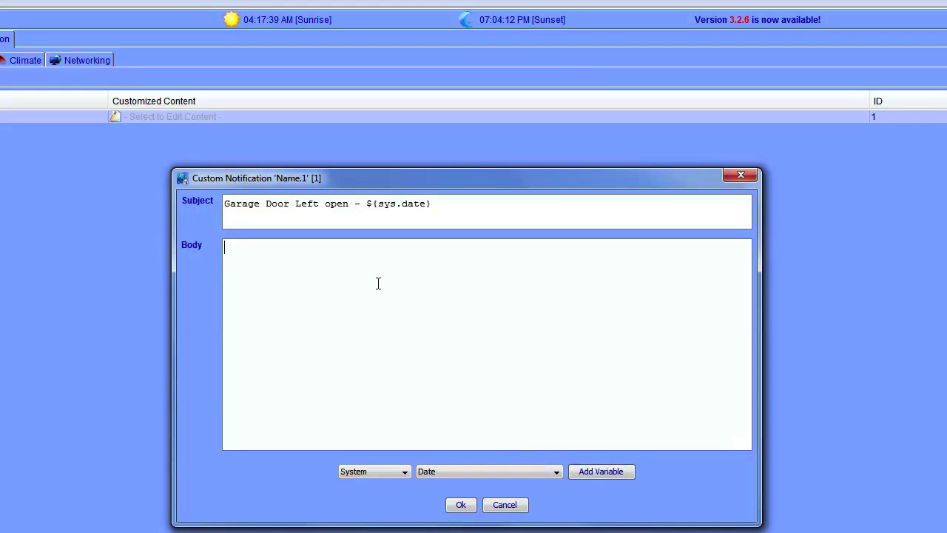
type("Garage door left open -")
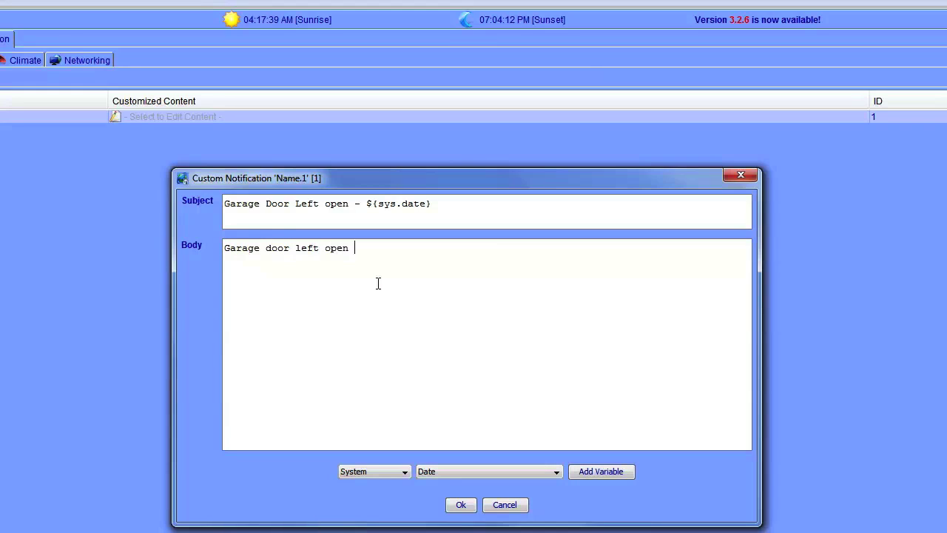
left_click(581, 469)
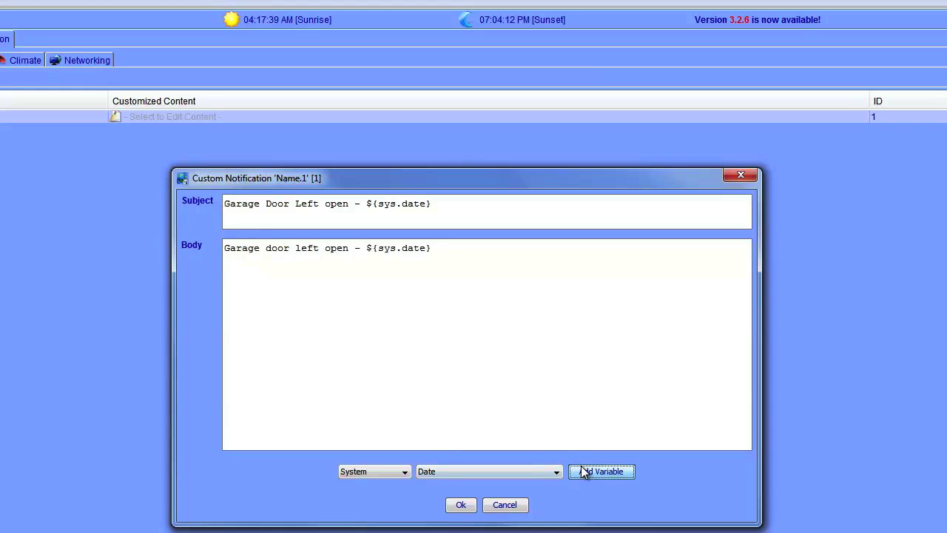
left_click(580, 467)
left_click(580, 453)
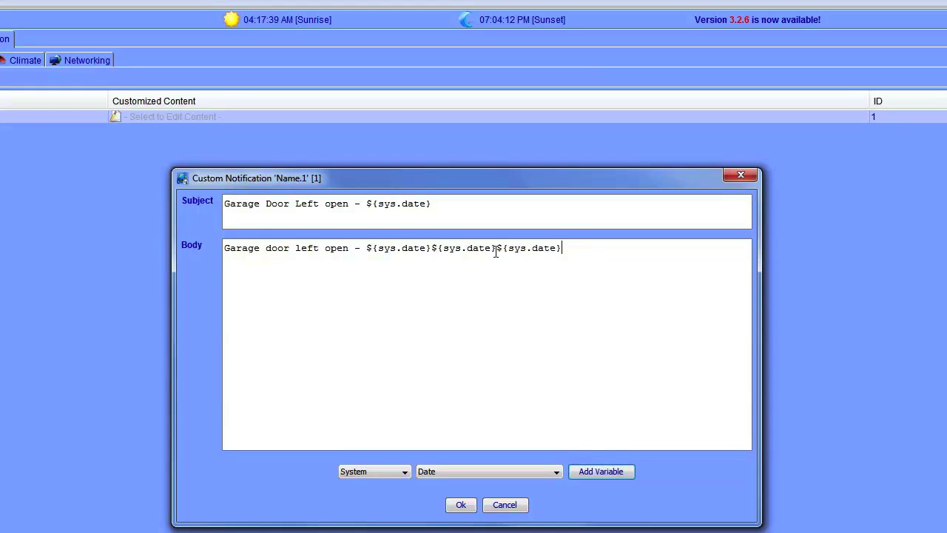
left_click(431, 247, "shift")
type("-=")
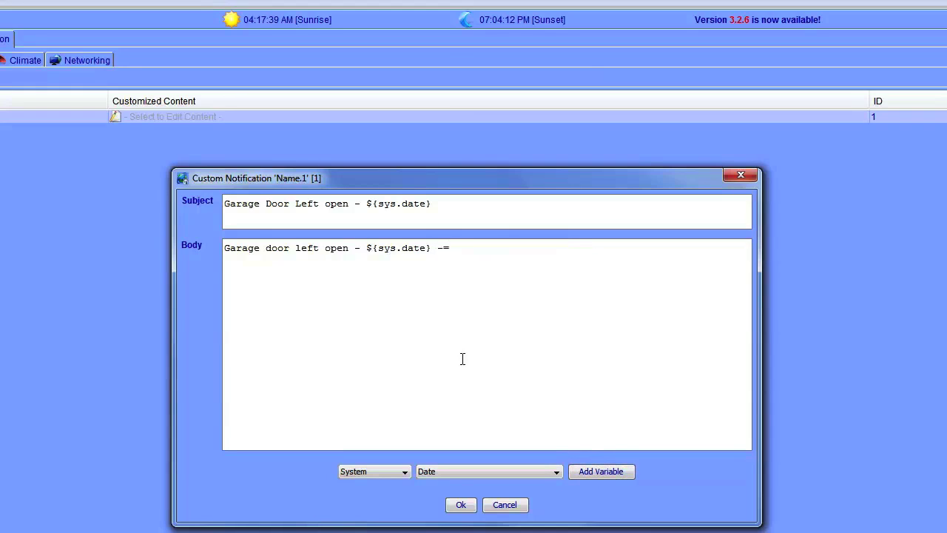
key("BackSpace")
left_click(499, 473)
left_click(498, 499)
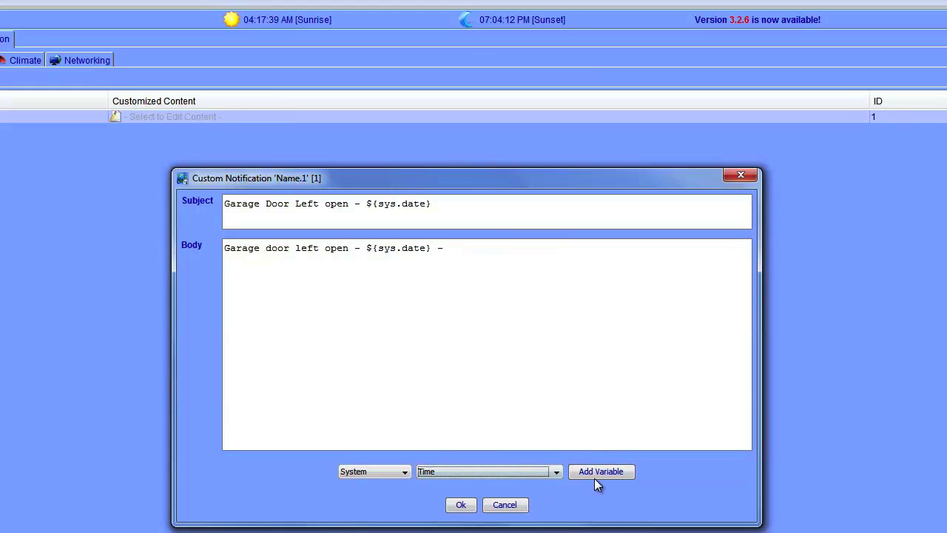
left_click(598, 472)
left_click(461, 505)
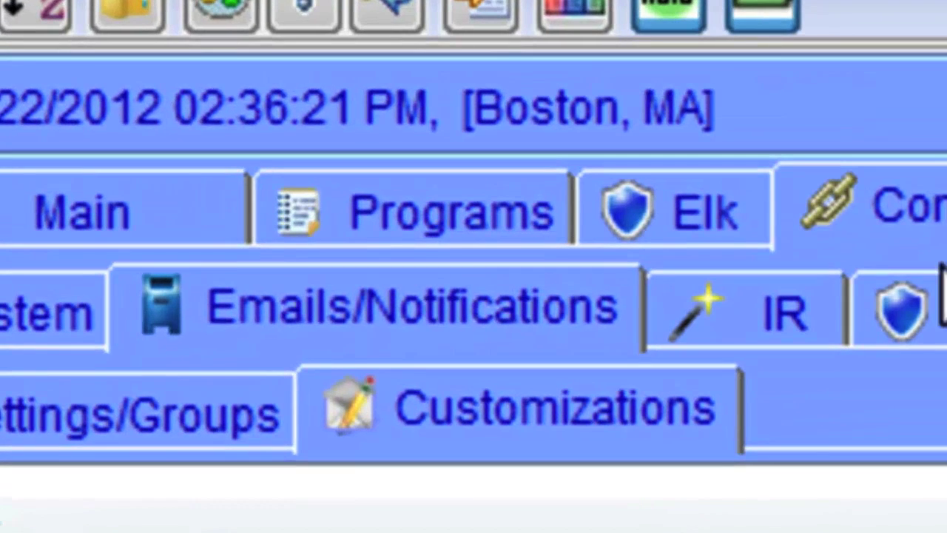
Step: Create a new program and name it 'Garage Door'
left_click(455, 211)
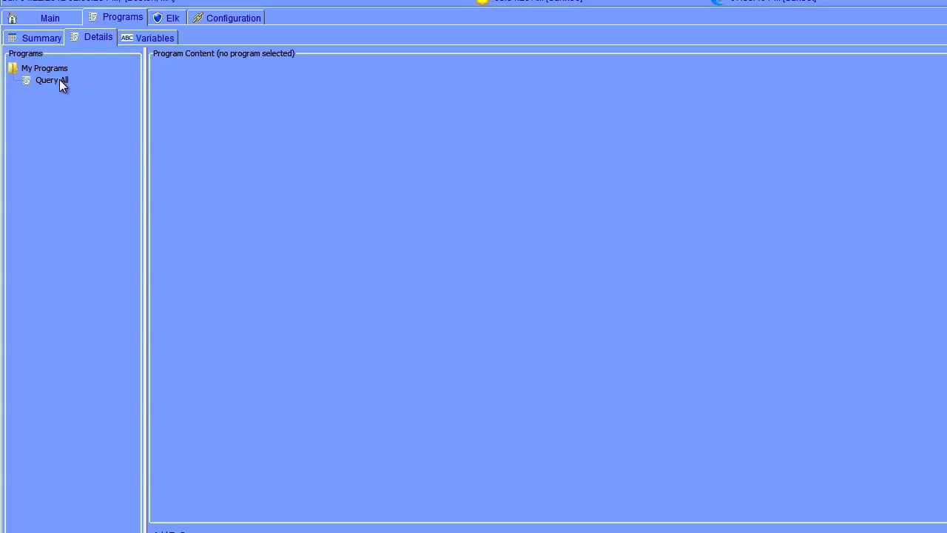
left_click(60, 79)
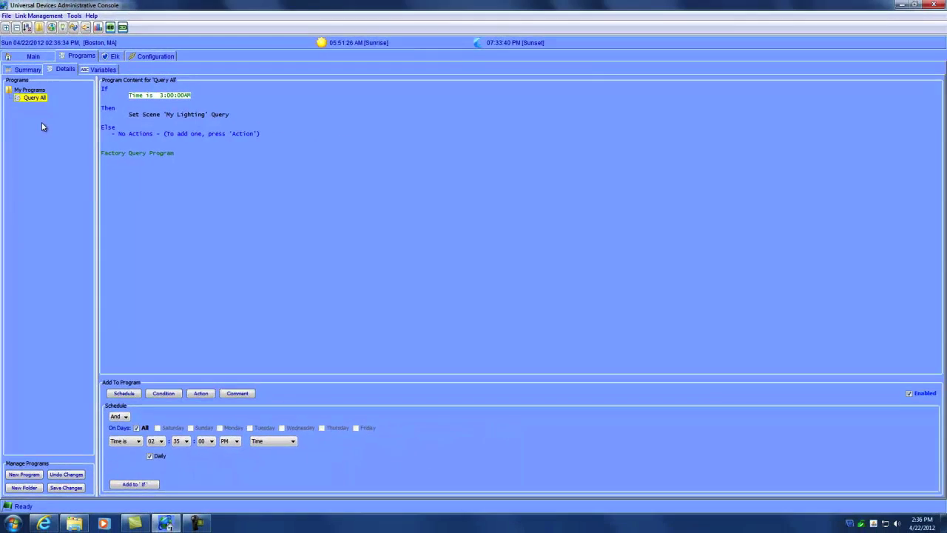
left_click(27, 477)
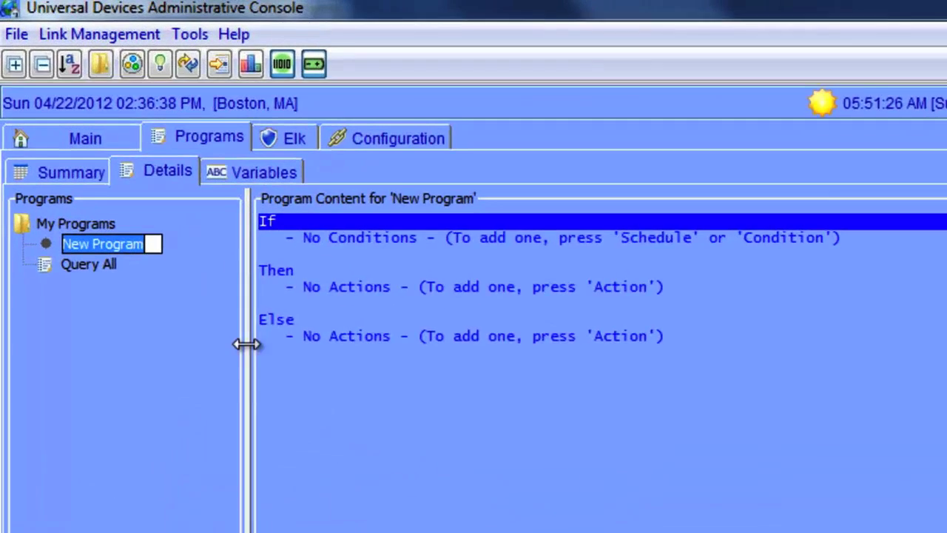
type("Gera")
key("BackSpace")
key("BackSpace")
key("BackSpace")
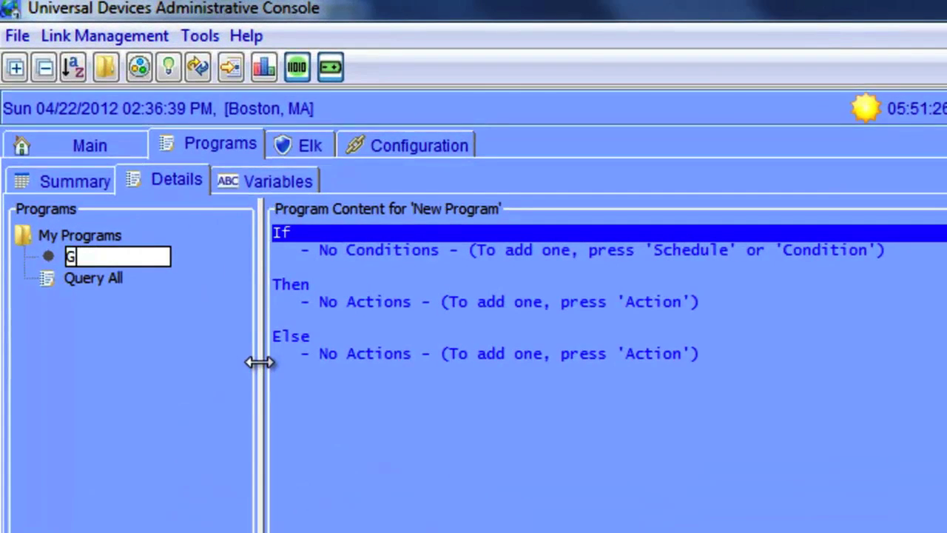
type("arage Door")
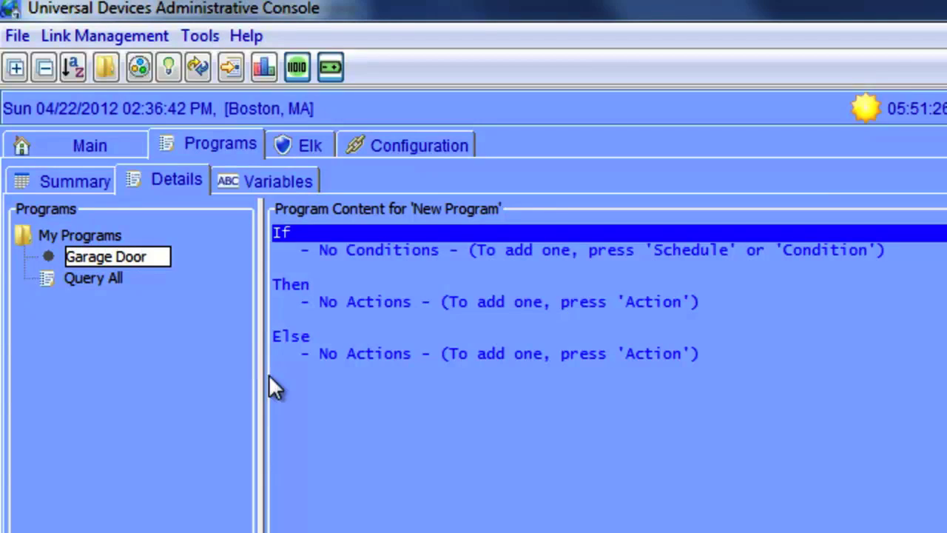
left_click(387, 438)
left_click(101, 253)
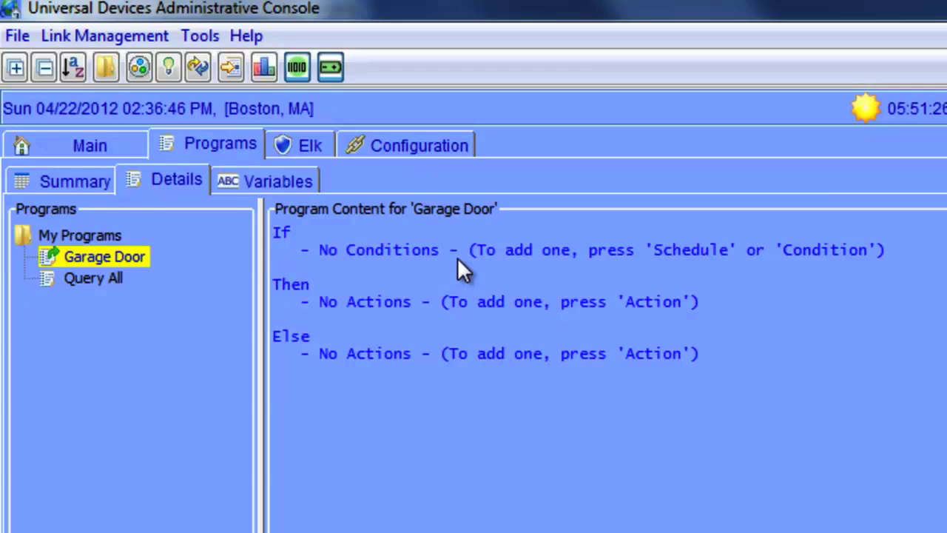
Step: Add a Notify action to Default with Garage Door Notification under Then, and save the program
left_click(335, 235)
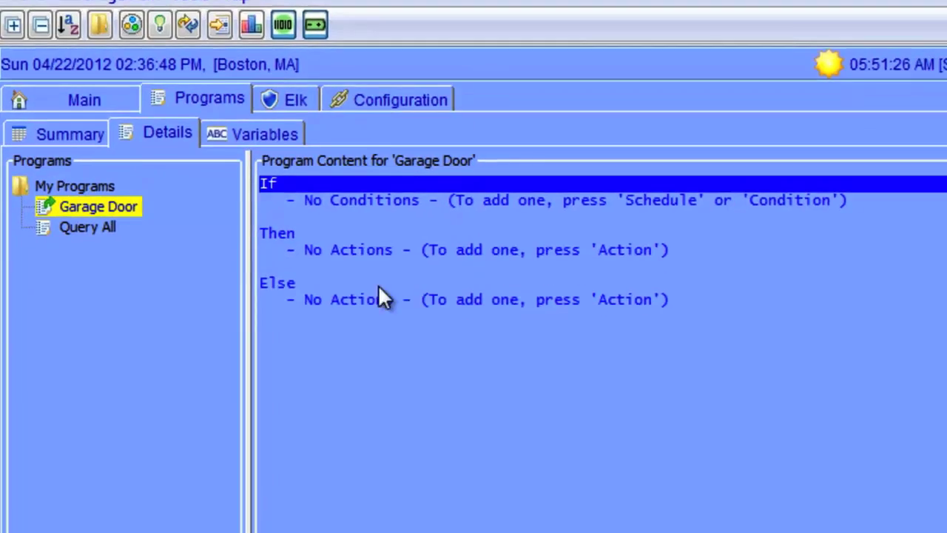
left_click(334, 299)
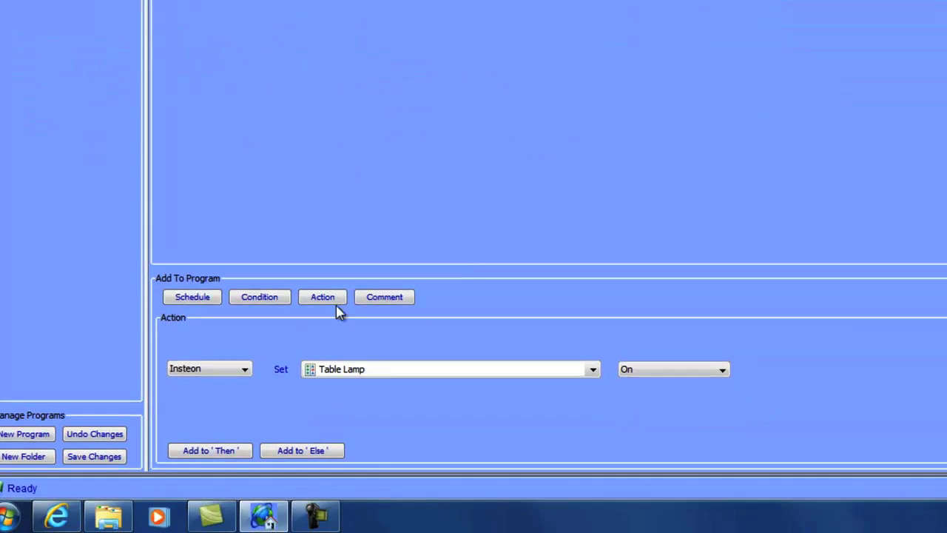
left_click(219, 375)
left_click(203, 250)
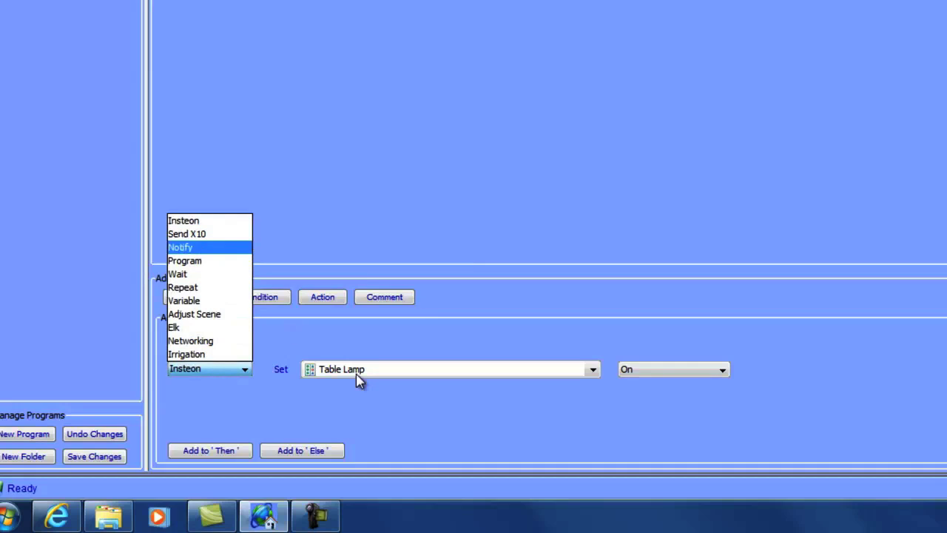
left_click(349, 368)
left_click(348, 383)
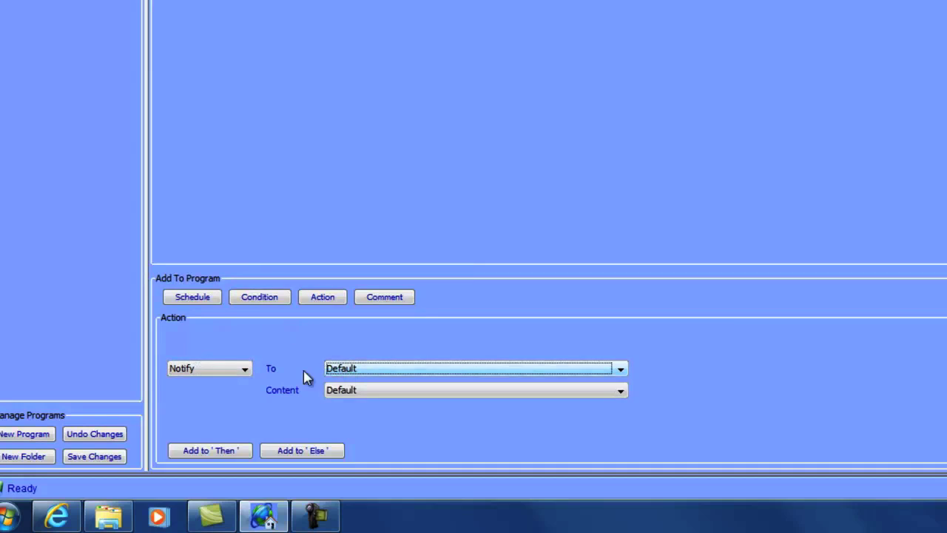
left_click(349, 392)
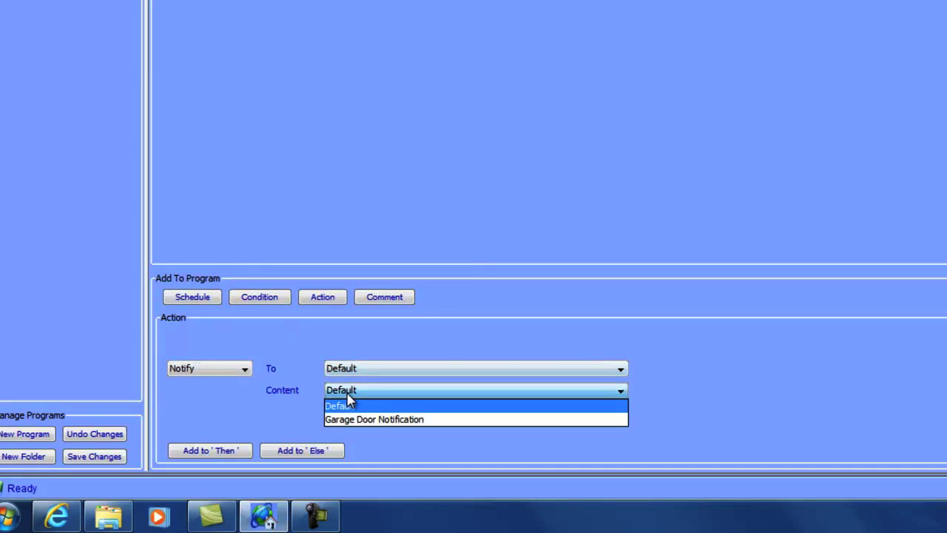
left_click(378, 419)
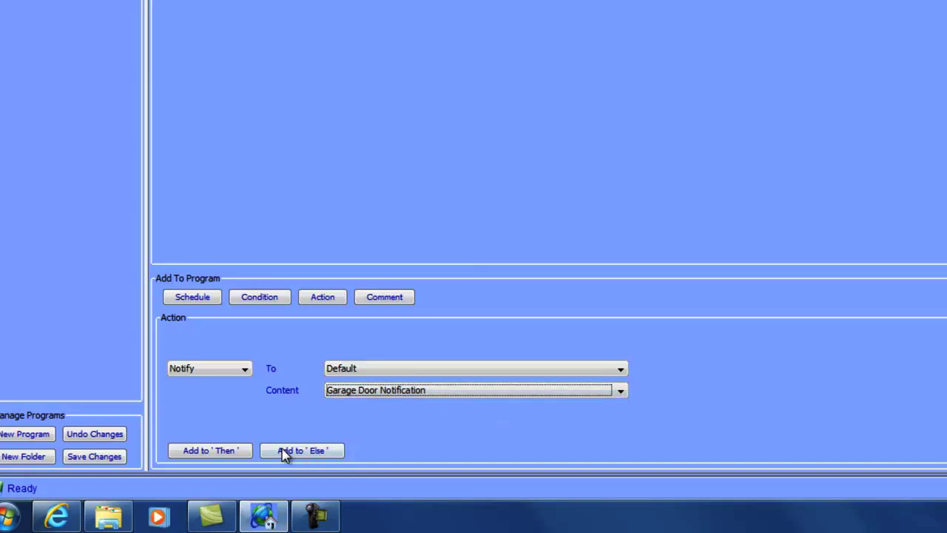
left_click(211, 450)
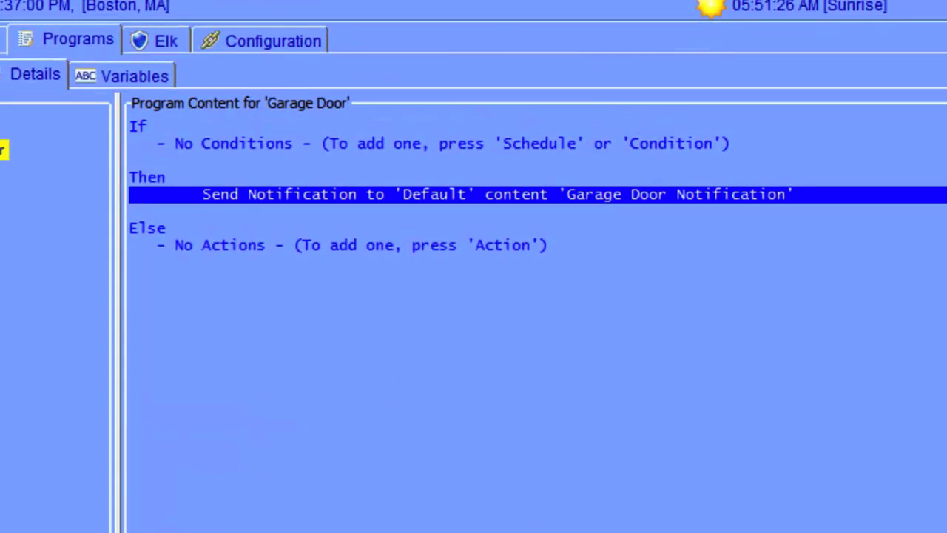
key("Up")
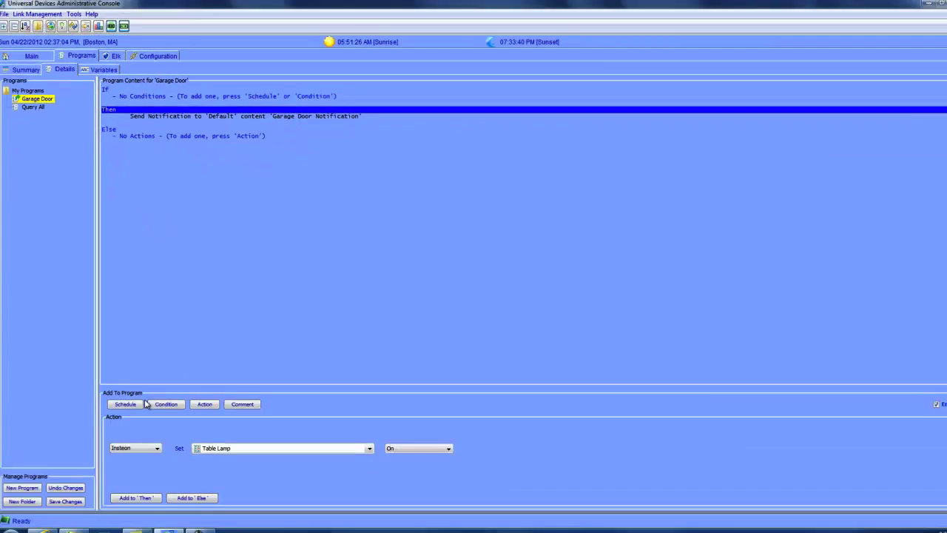
left_click(65, 501)
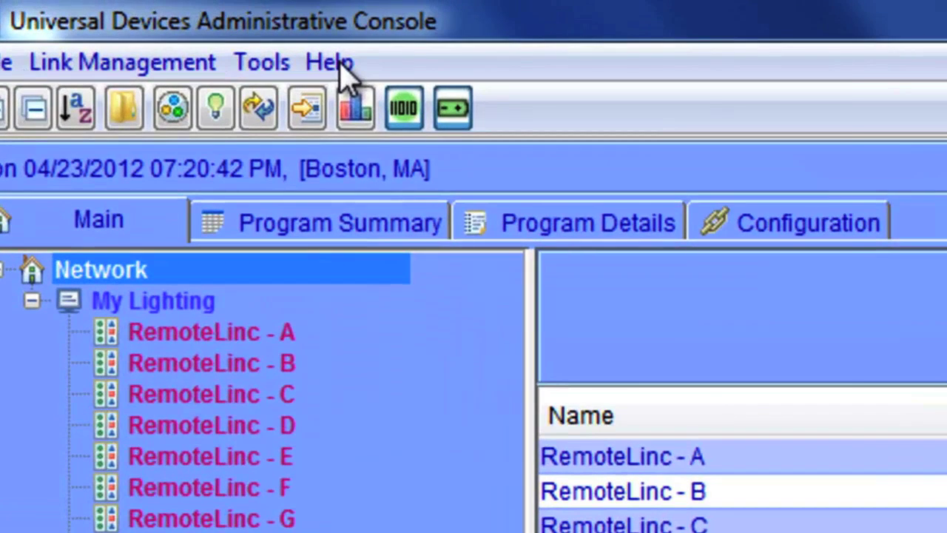
left_click(91, 15)
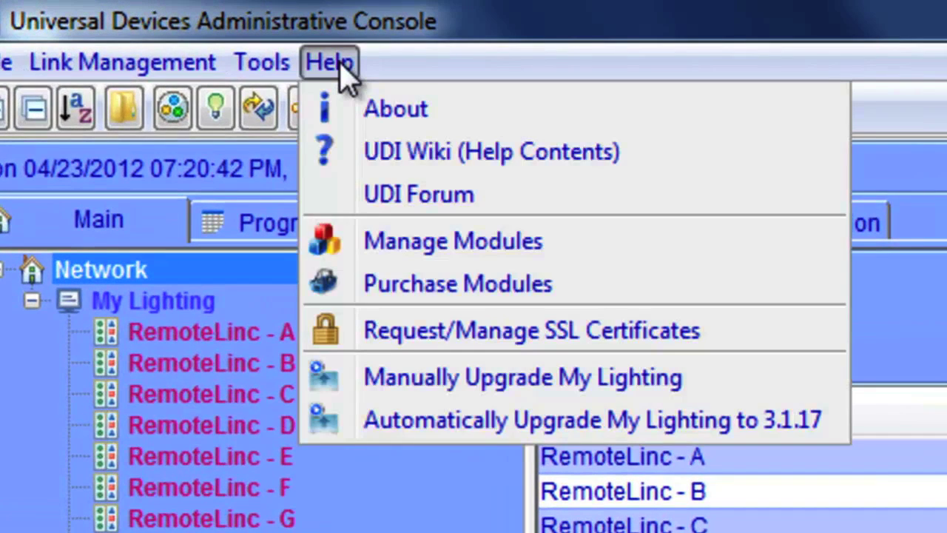
left_click(359, 110)
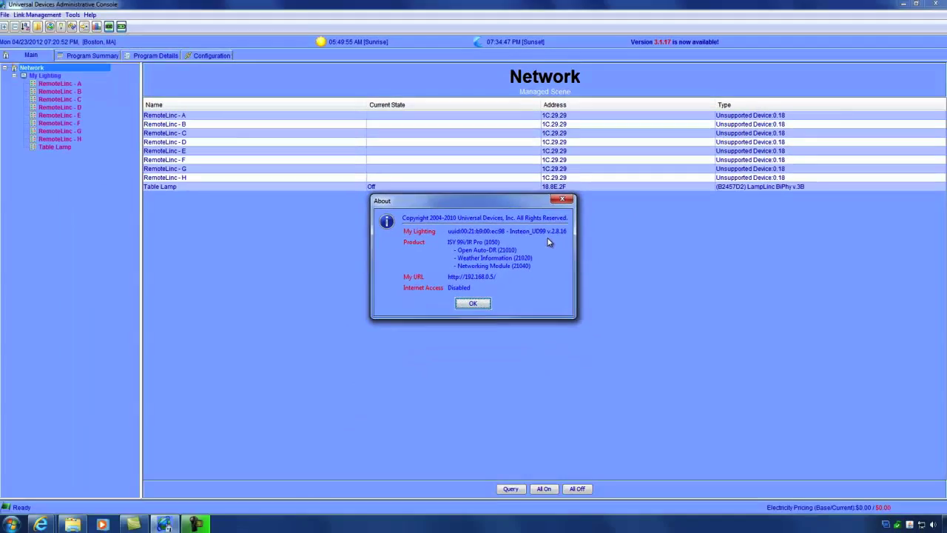
left_click(481, 304)
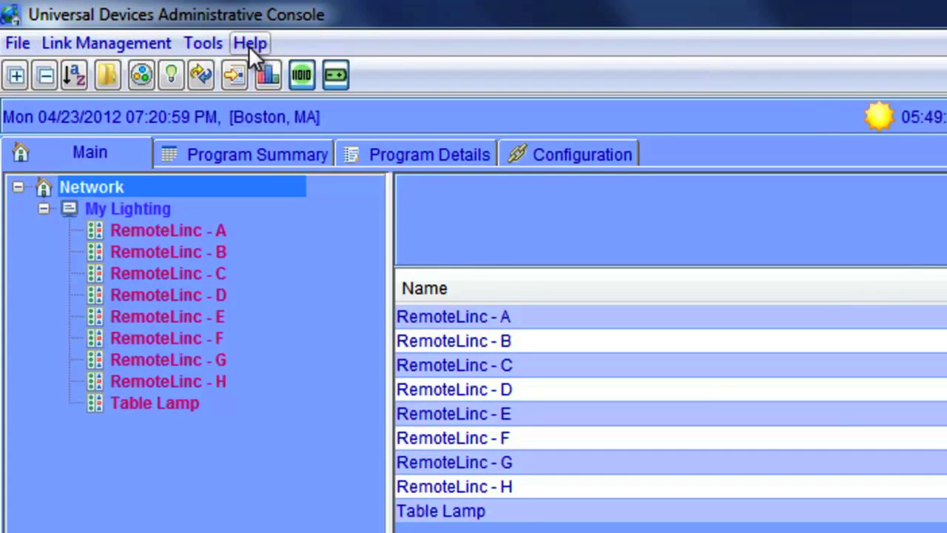
Step: Run Automatically Upgrade My Lighting to 3.1.17, accepting the warning and saving a backup file first
left_click(248, 45)
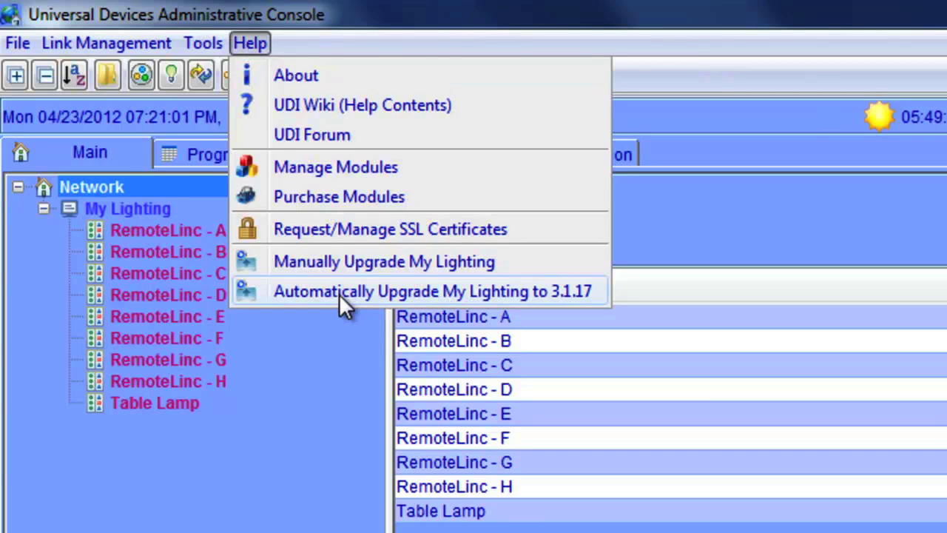
left_click(339, 291)
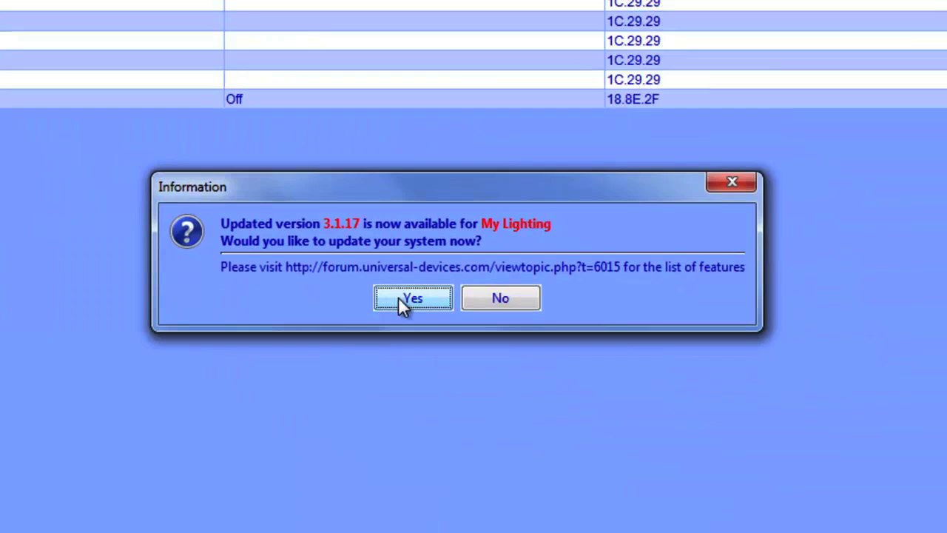
left_click(398, 297)
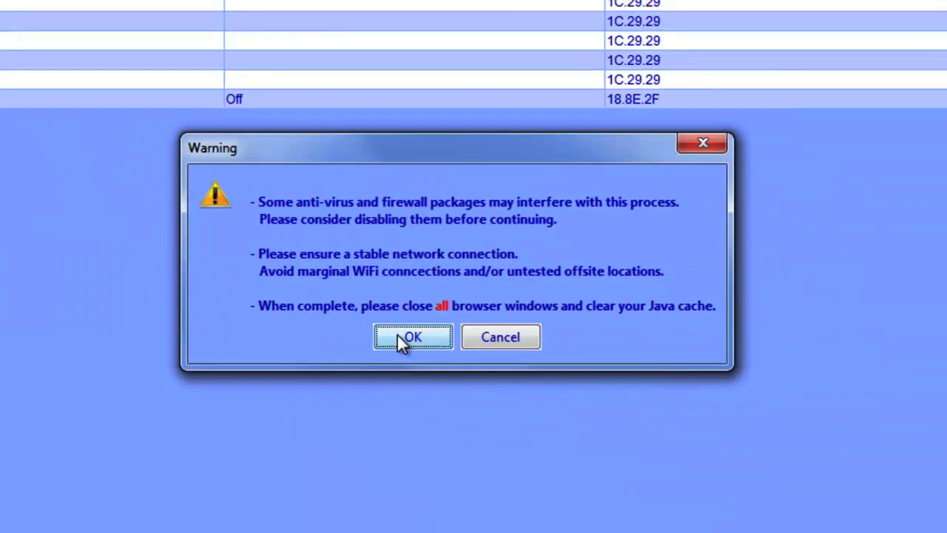
left_click(397, 334)
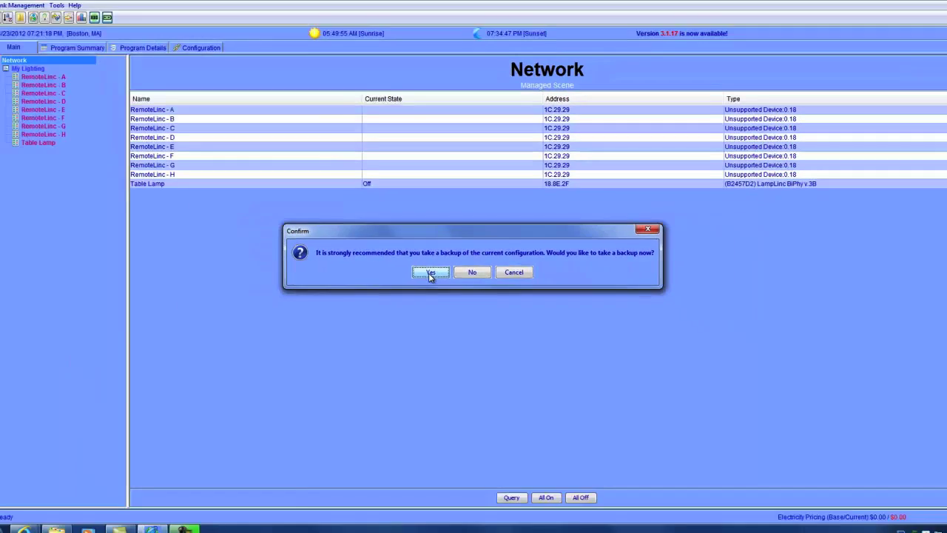
left_click(367, 285)
left_click(387, 274)
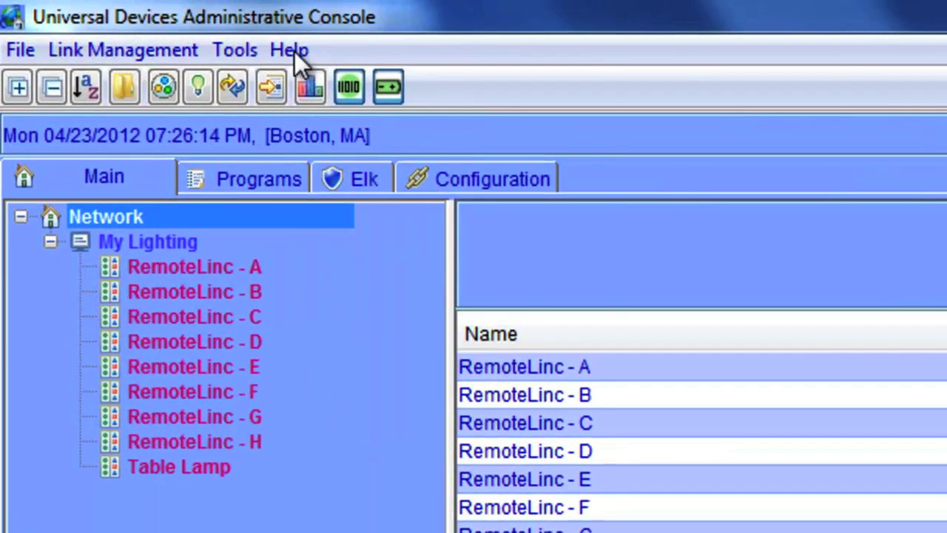
left_click(295, 51)
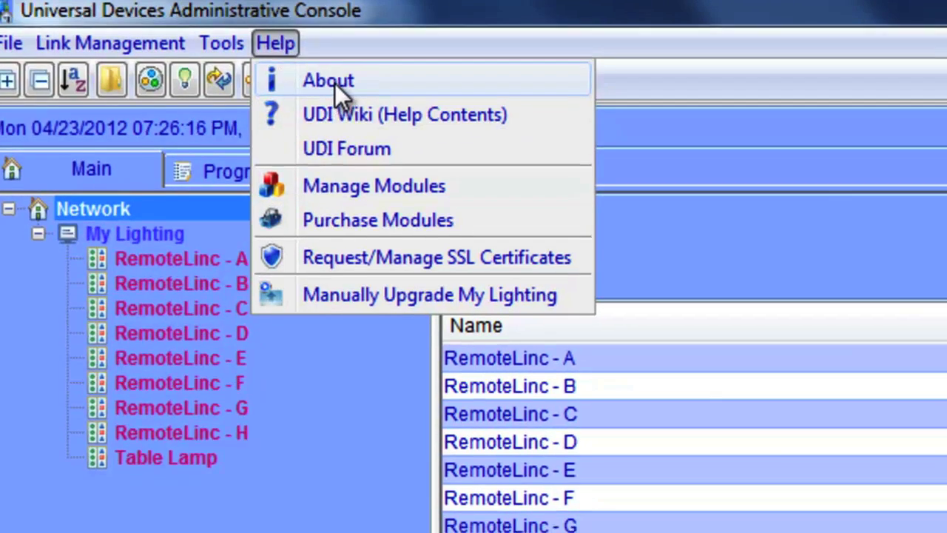
left_click(334, 83)
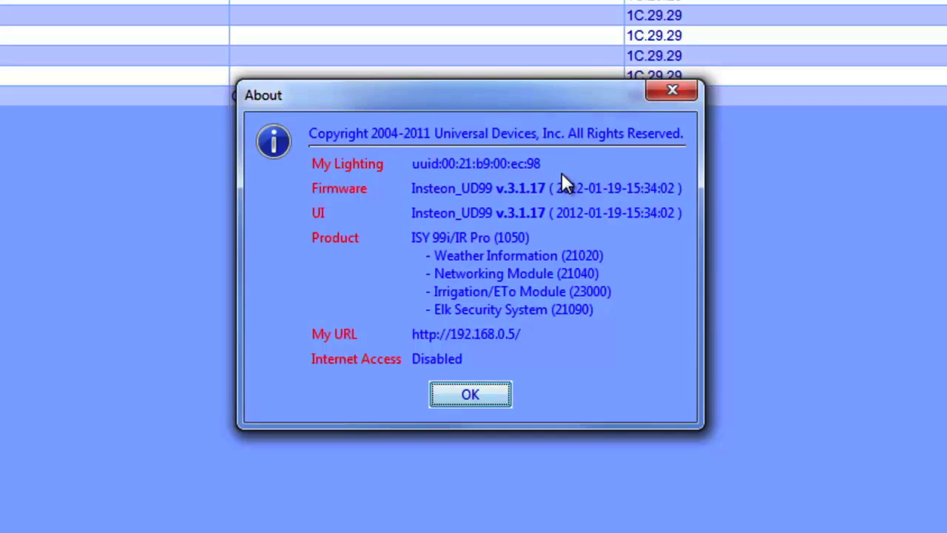
left_click(494, 390)
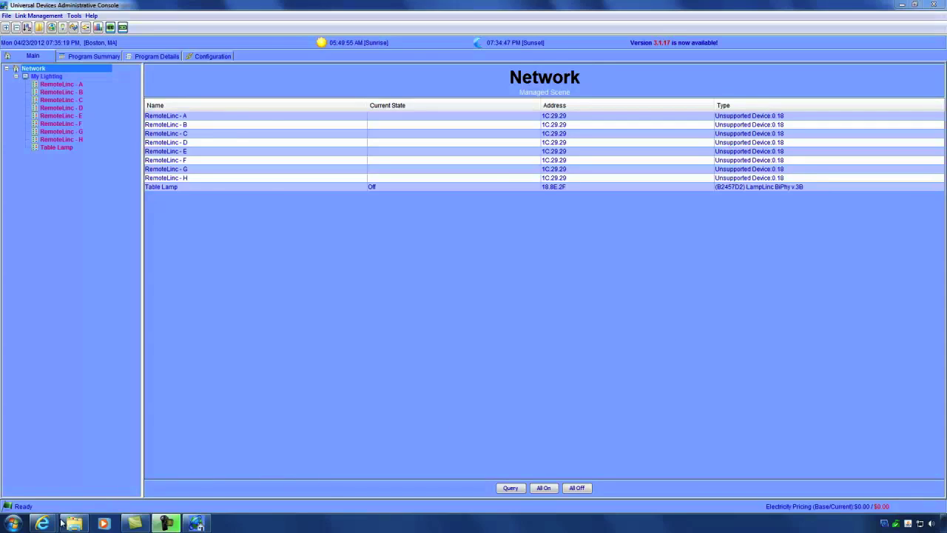
Step: Open the Official Release 3.1.17 forum topic and save the ISY 99i Series firmware as insteon_3.1.17.zip
mouse_move(42, 523)
left_click(166, 470)
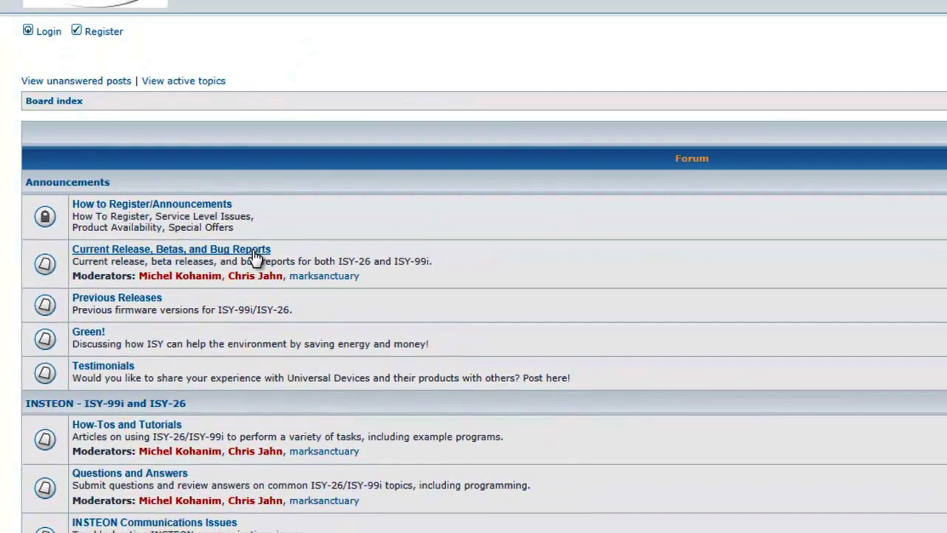
left_click(254, 255)
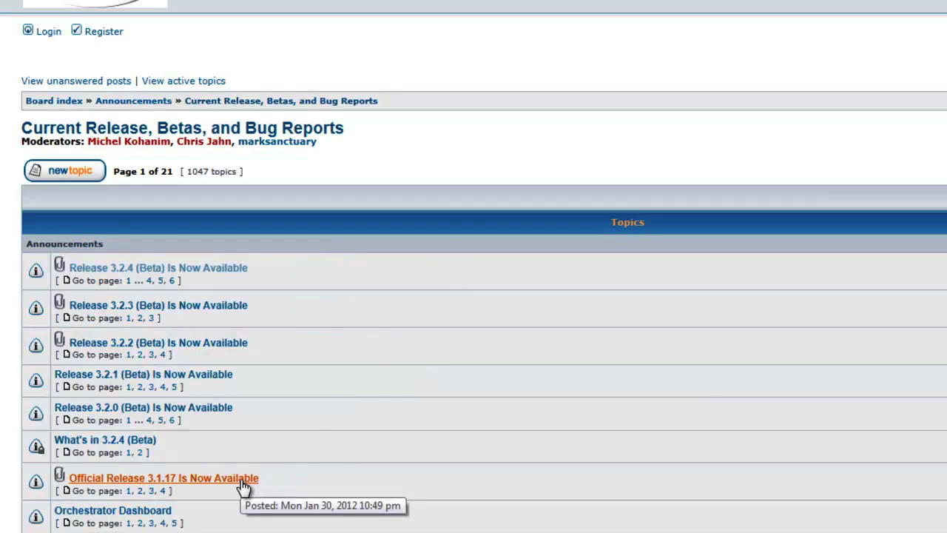
left_click(171, 481)
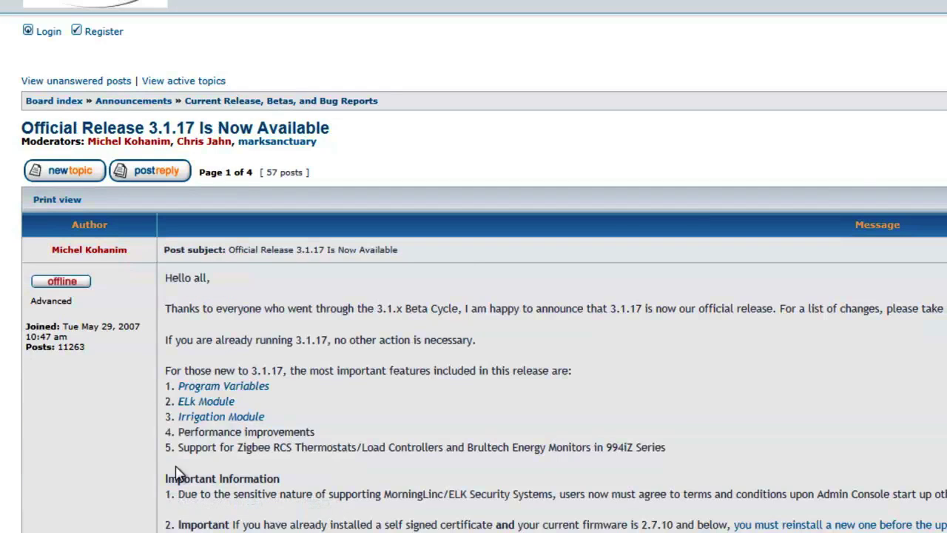
scroll(345, 393, "down", 6)
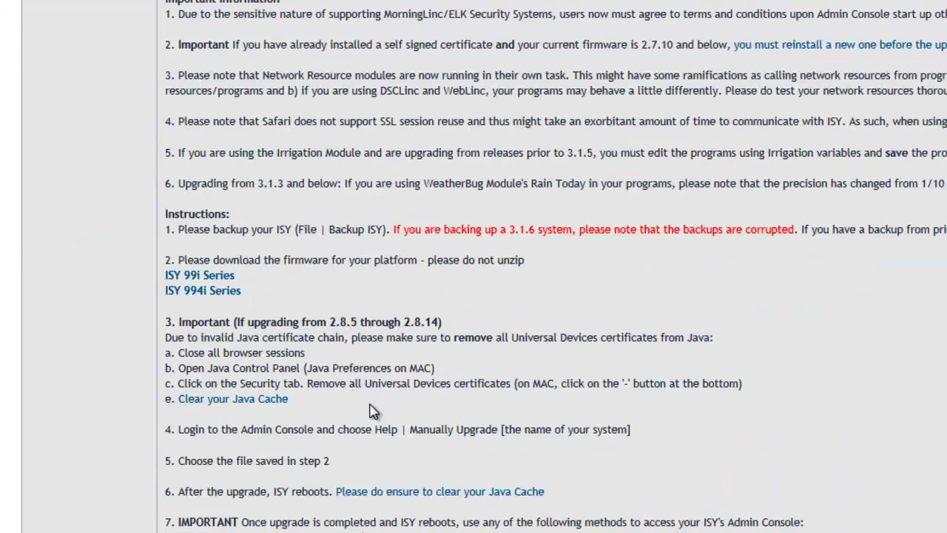
left_click(213, 287)
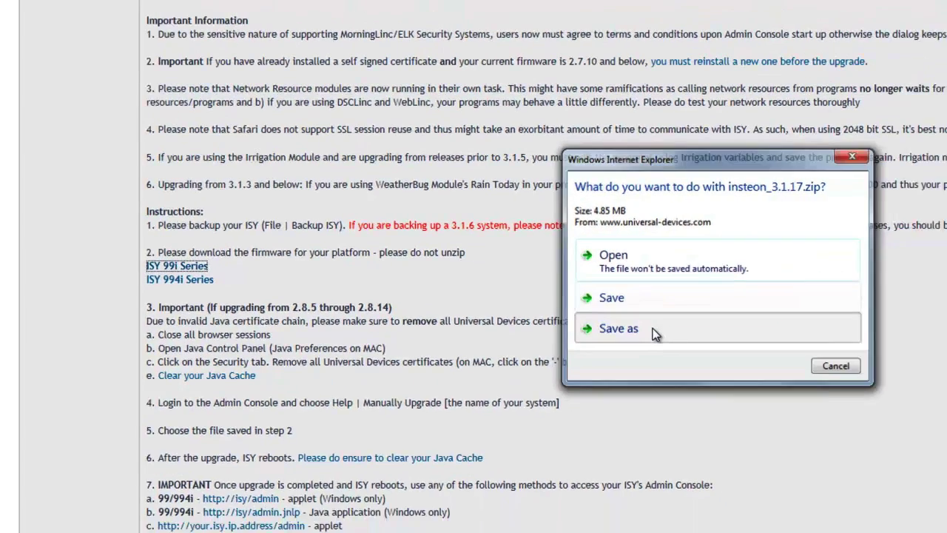
left_click(654, 334)
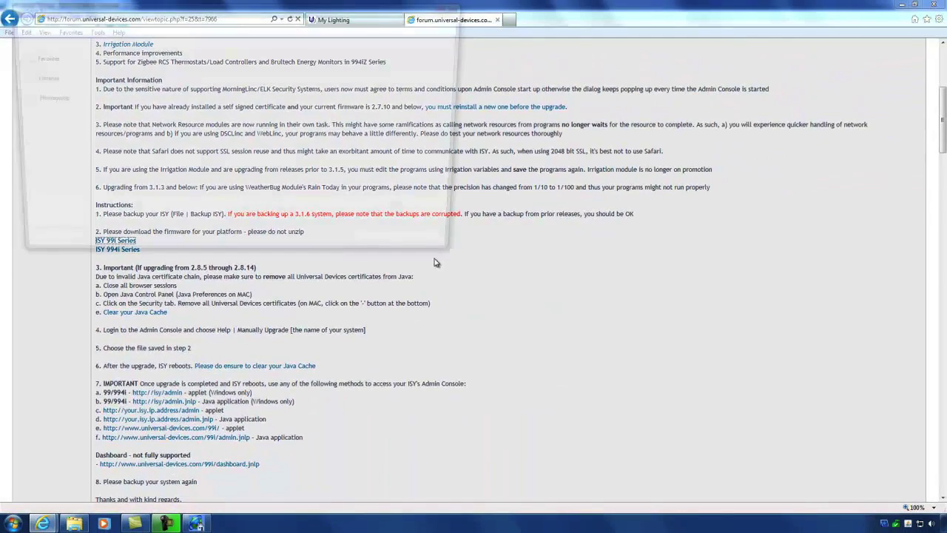
left_click(390, 250)
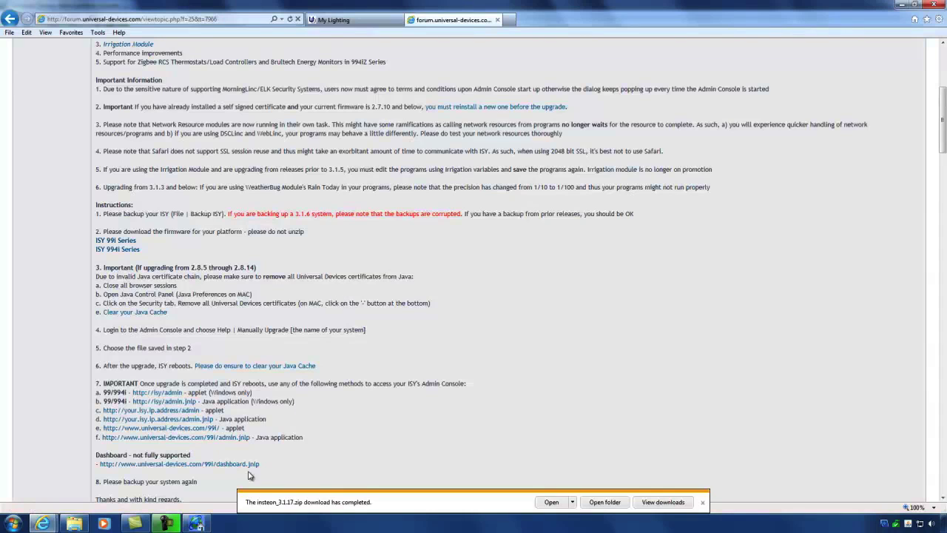
Step: Start Manually Upgrade My Lighting and save a configuration backup to the desktop
left_click(196, 523)
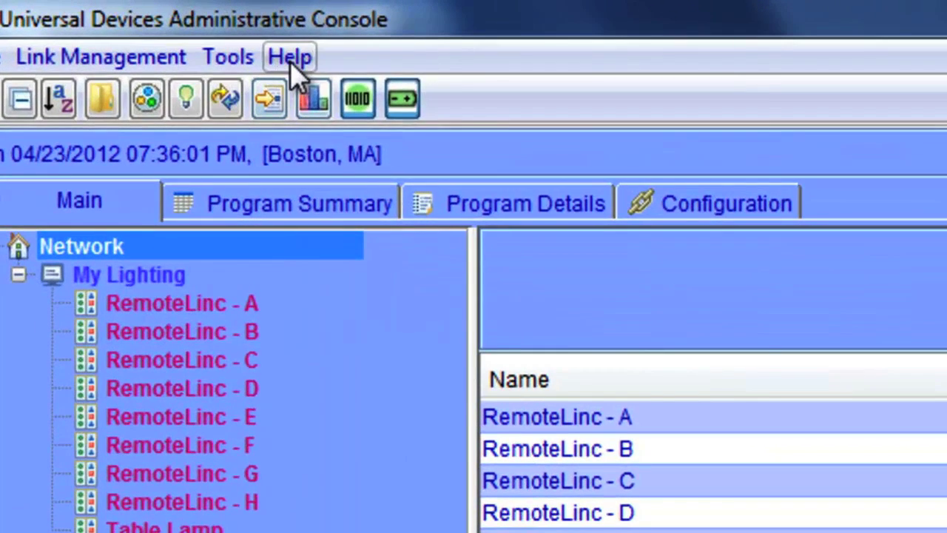
left_click(119, 21)
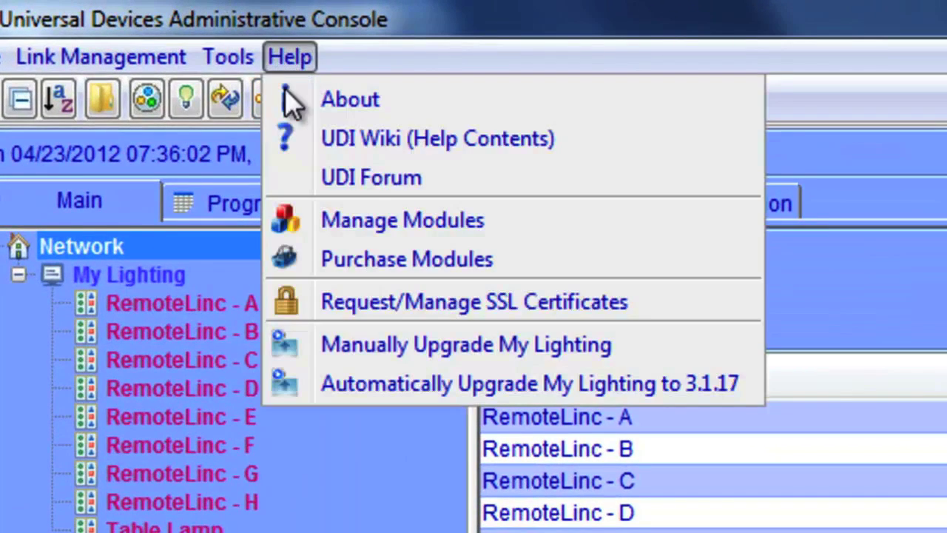
left_click(329, 353)
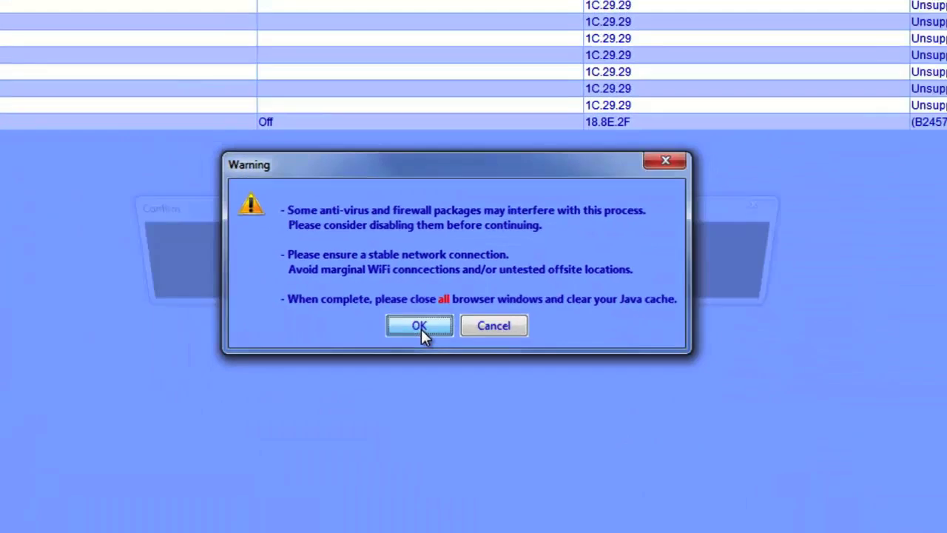
left_click(403, 341)
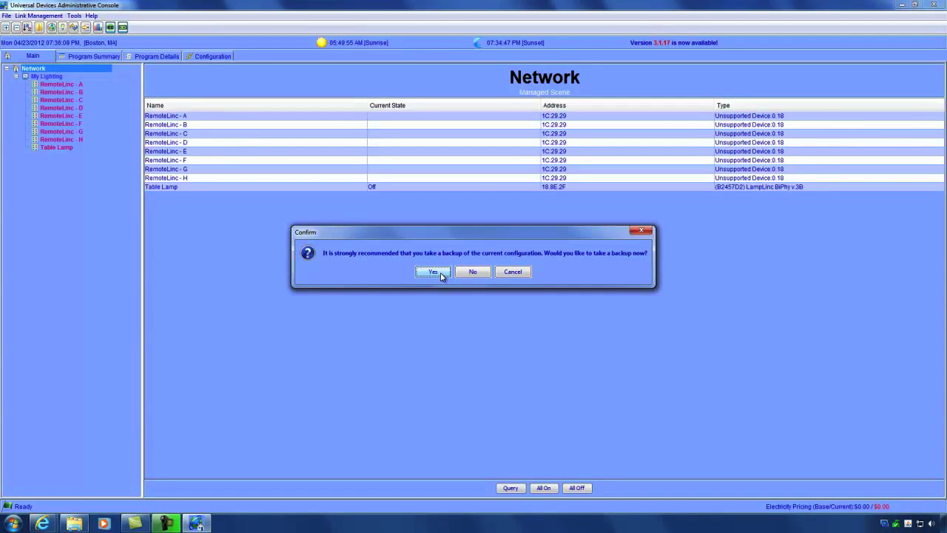
left_click(440, 273)
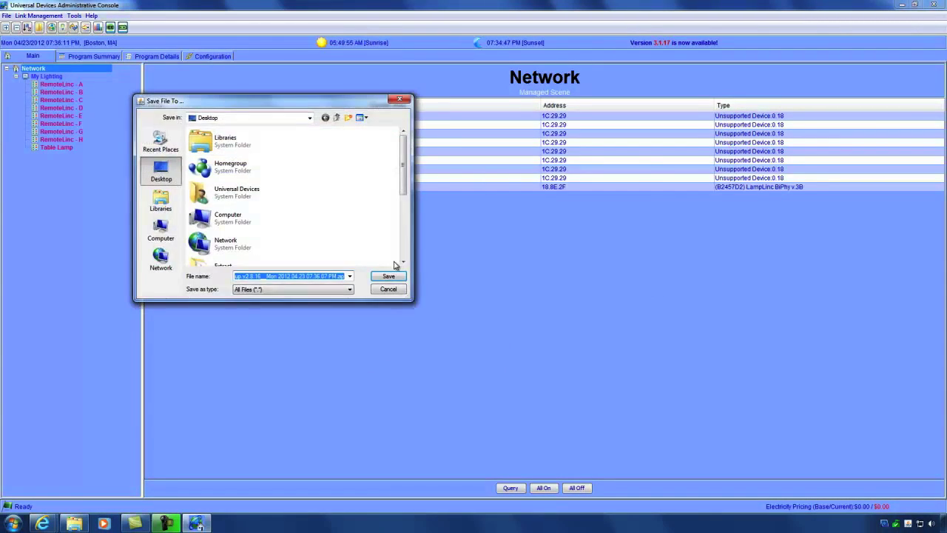
left_click(382, 276)
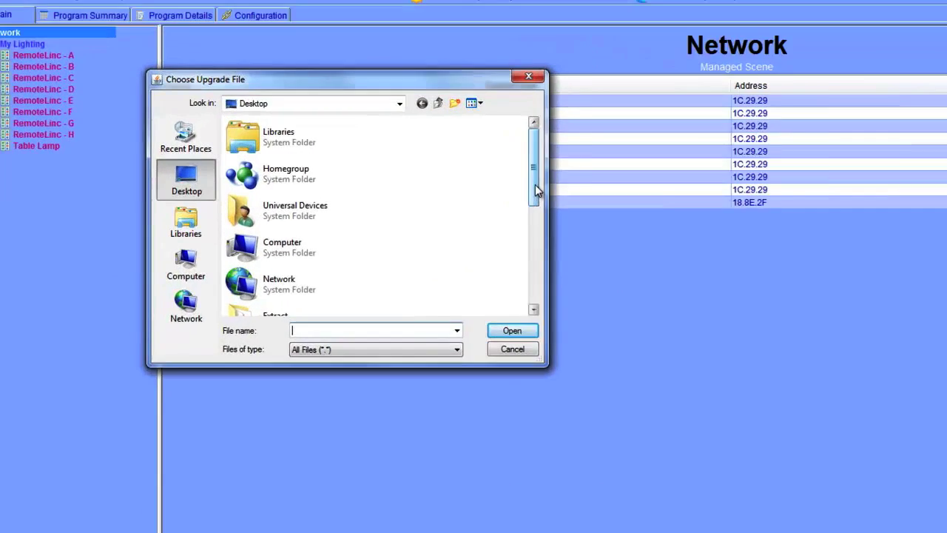
Step: Choose insteon_3.1.17.zip as the upgrade file to install
left_click_drag(404, 176, 402, 217)
left_click_drag(750, 287, 748, 327)
double_click(370, 220)
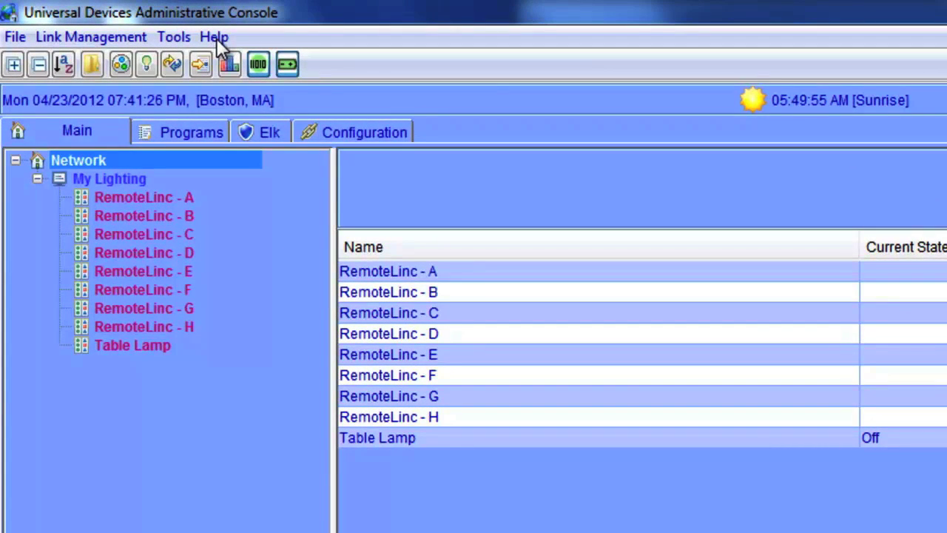
left_click(216, 37)
left_click(235, 64)
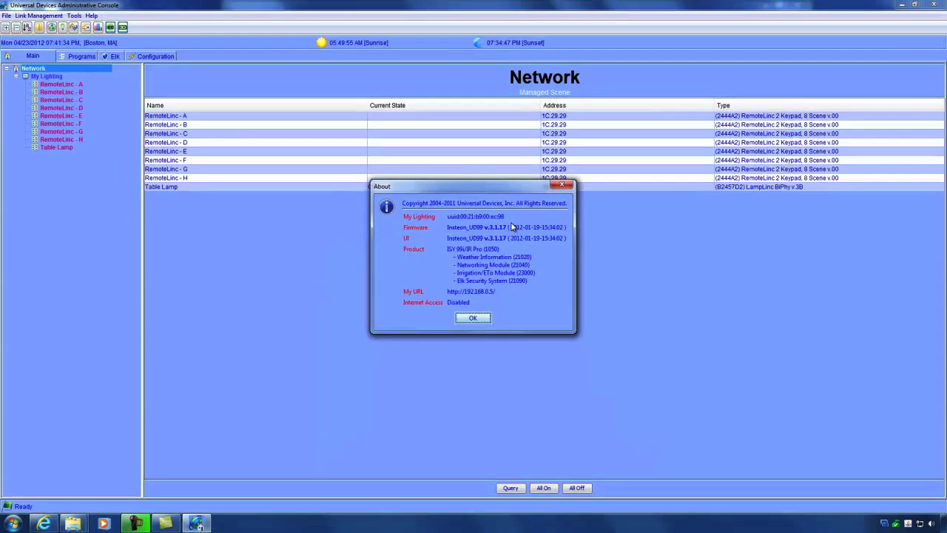
left_click(476, 319)
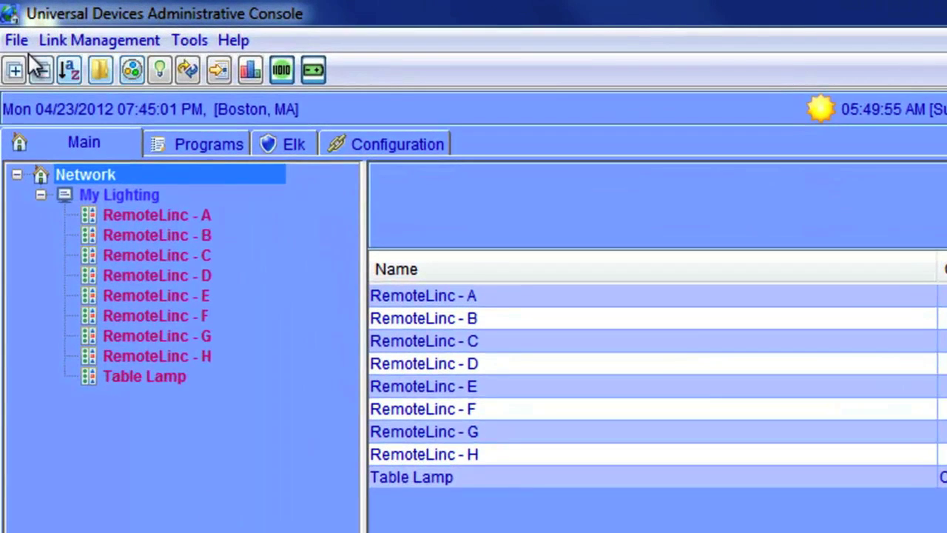
Step: Back up the ISY configuration with the default zip name on the Desktop
left_click(20, 40)
left_click(45, 131)
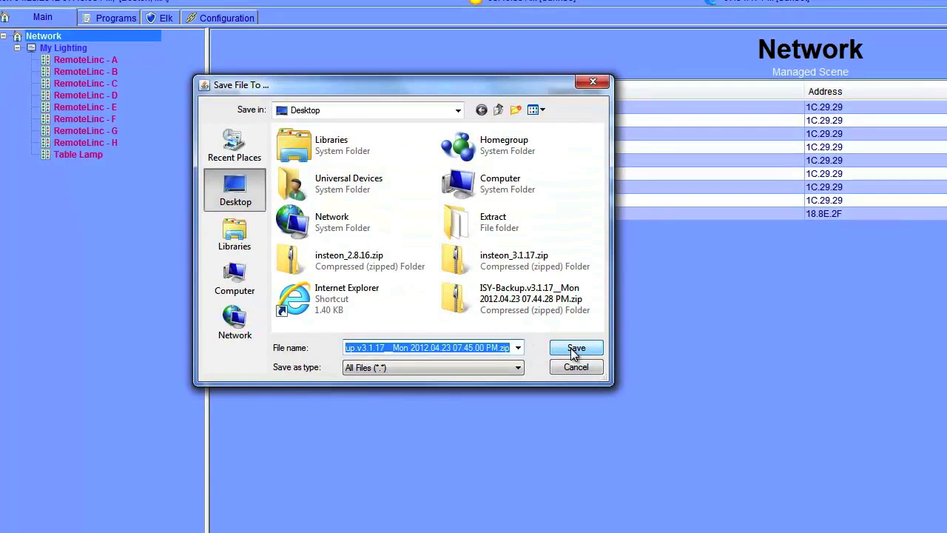
left_click(574, 348)
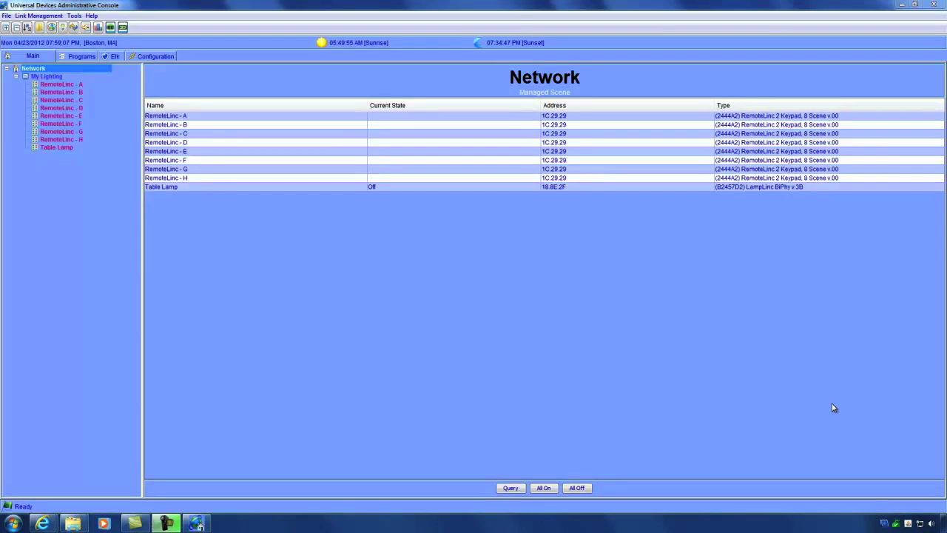
Step: Delete the Table Lamp device and confirm its removal
left_click(56, 149)
right_click(57, 150)
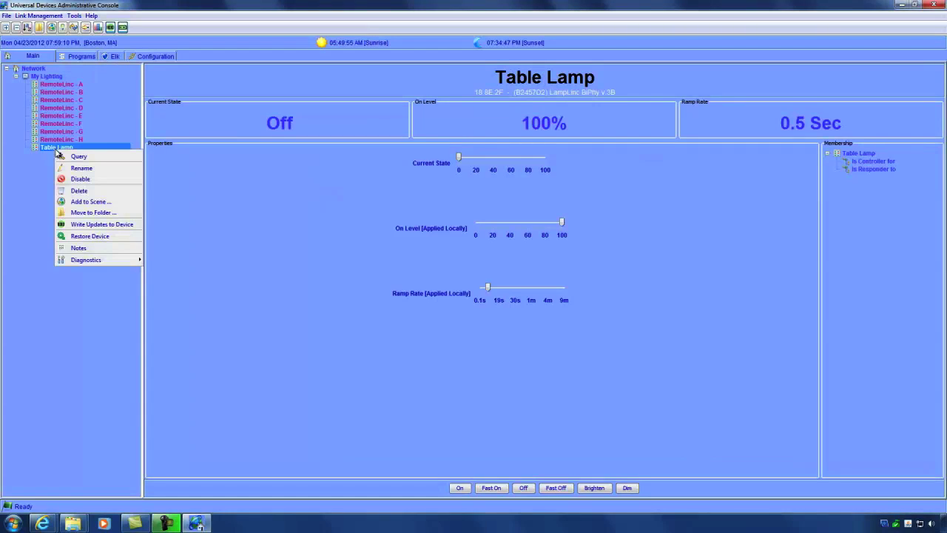
left_click(72, 192)
left_click(447, 271)
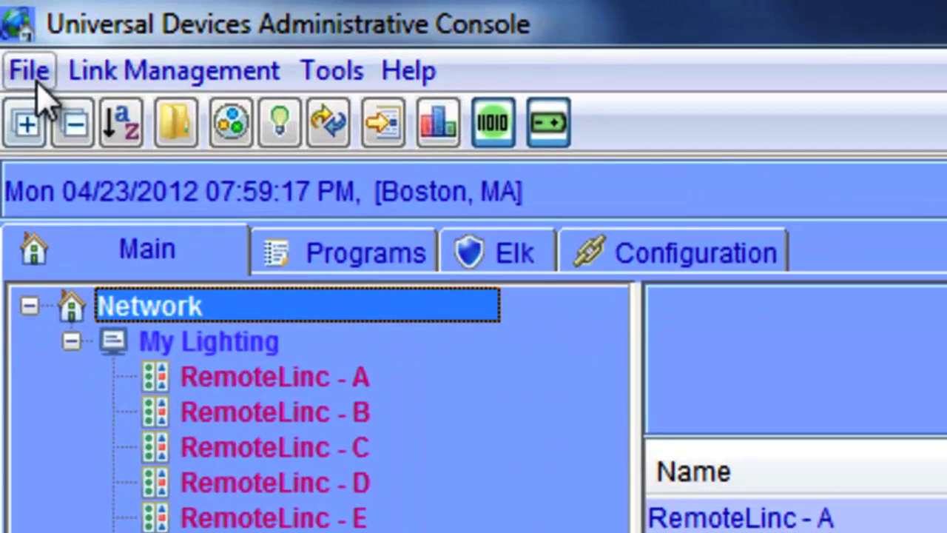
Step: Restore the ISY configuration from the 07.45.00 PM backup zip, accepting the warnings
left_click(7, 17)
key("Escape")
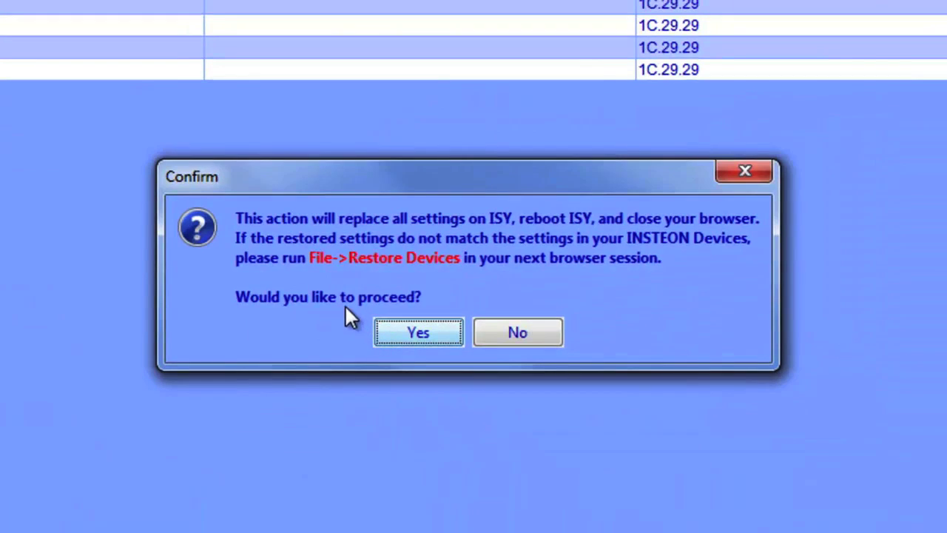
left_click(397, 332)
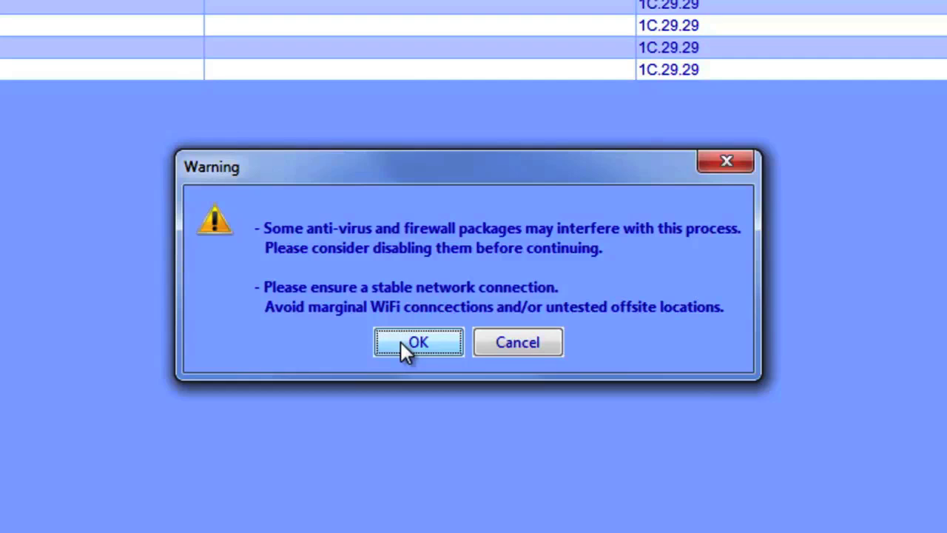
left_click(400, 342)
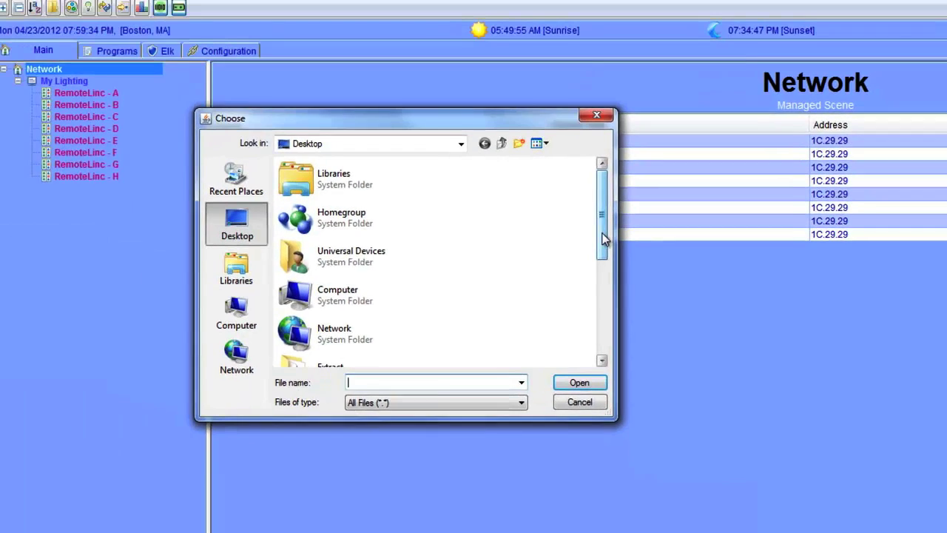
left_click_drag(603, 239, 608, 326)
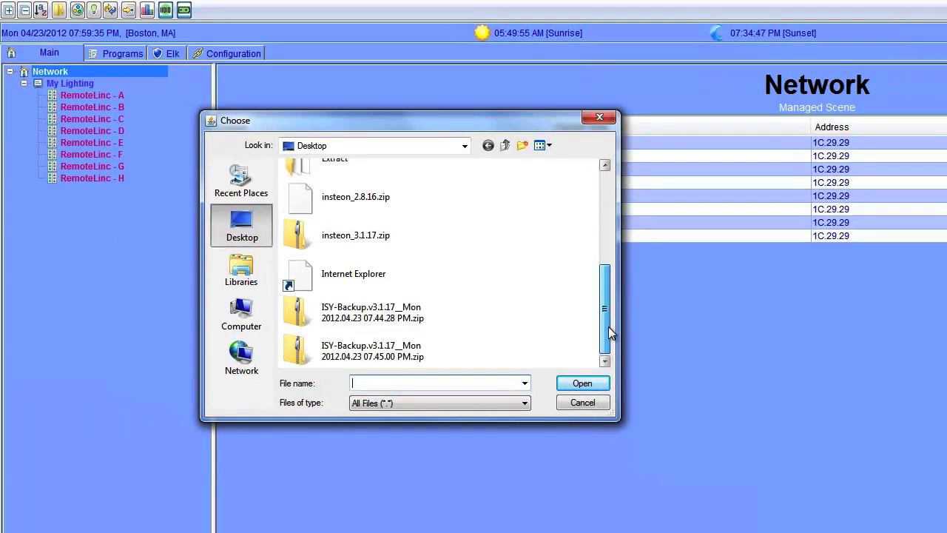
double_click(417, 356)
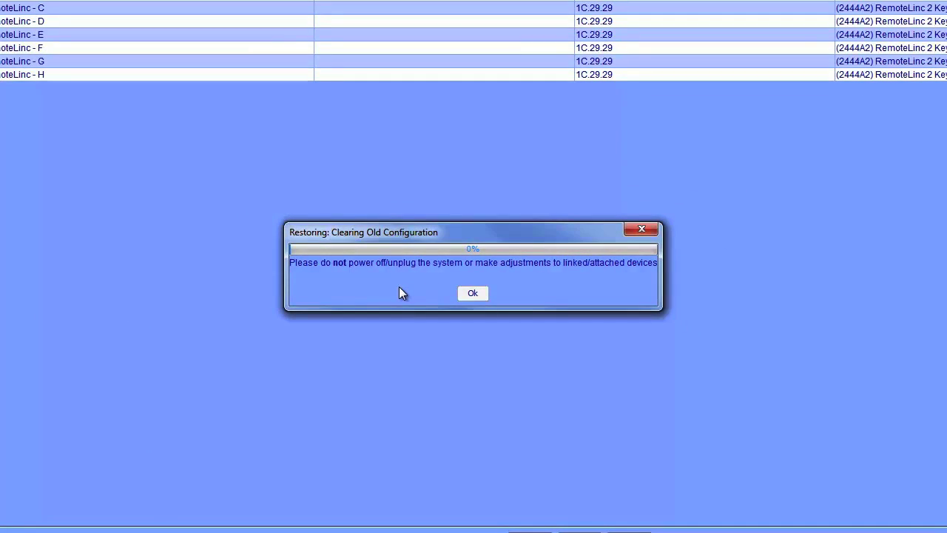